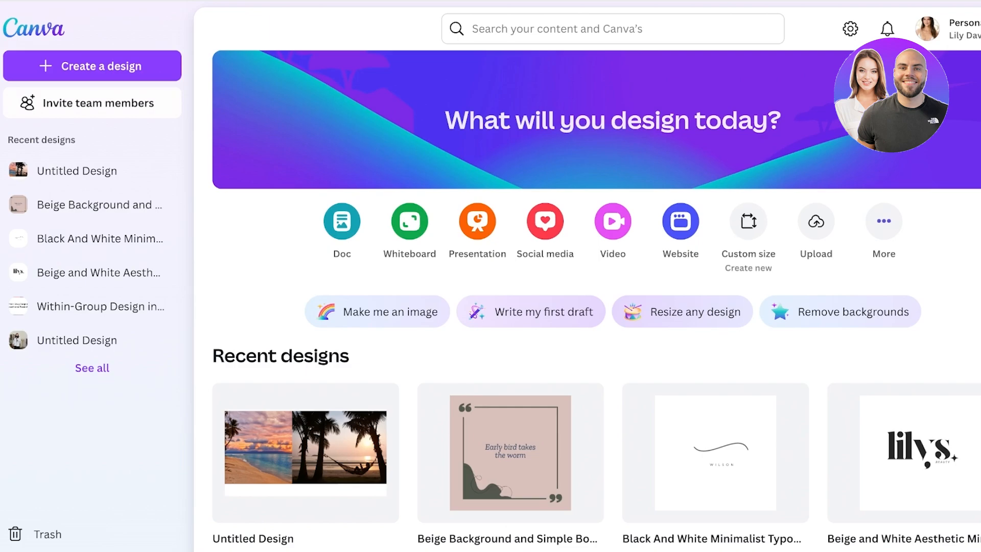
click(748, 222)
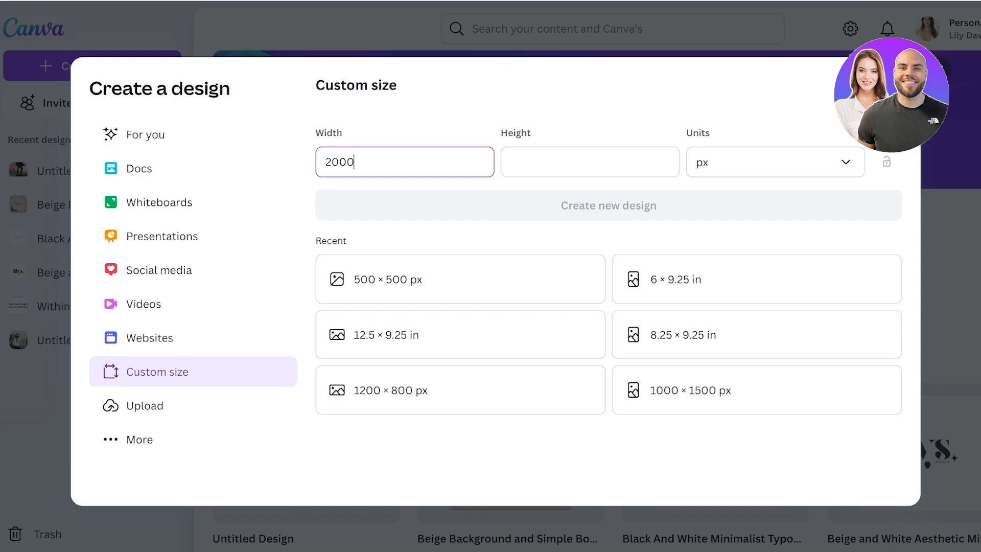
click(590, 162)
text(2000)
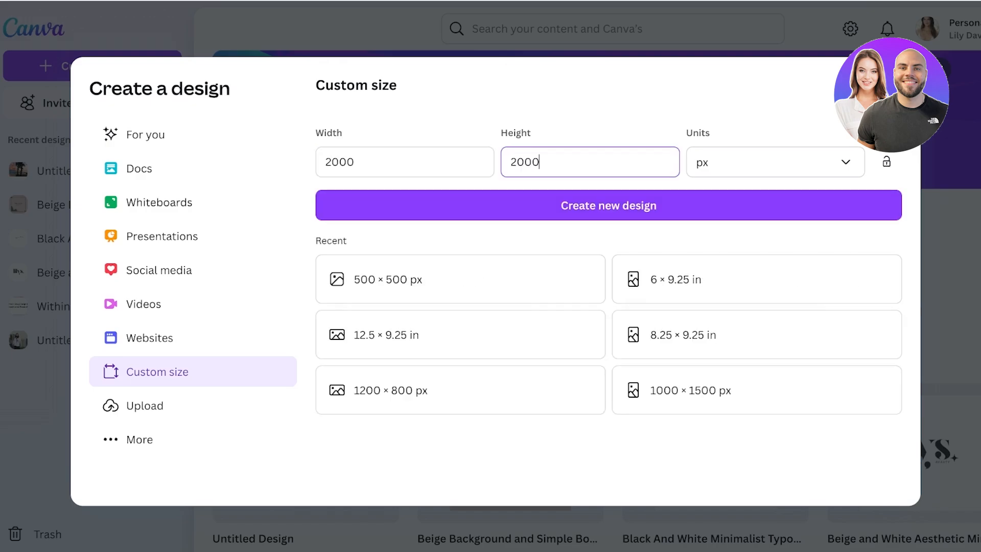
- Search the design types for "banner" and create a 120 × 36 in Banner (Landscape) design
click(145, 135)
text(b)
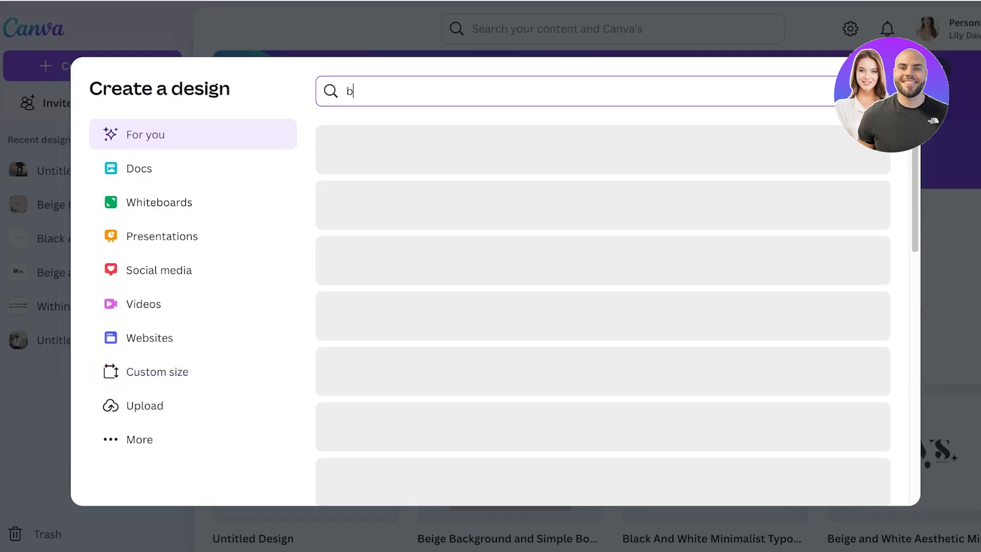
text(anner)
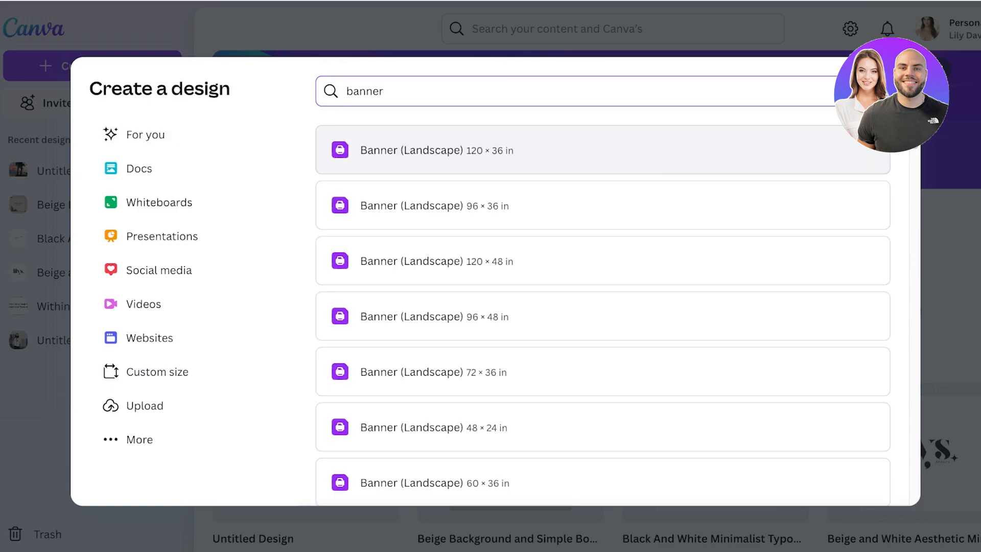
click(437, 150)
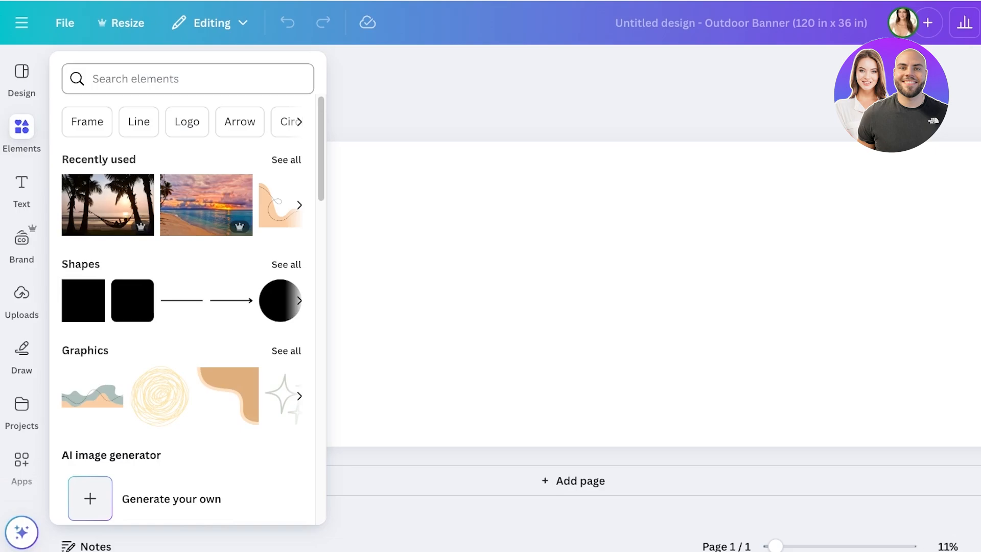
- Search the elements for "model" and limit the results to photos
click(187, 79)
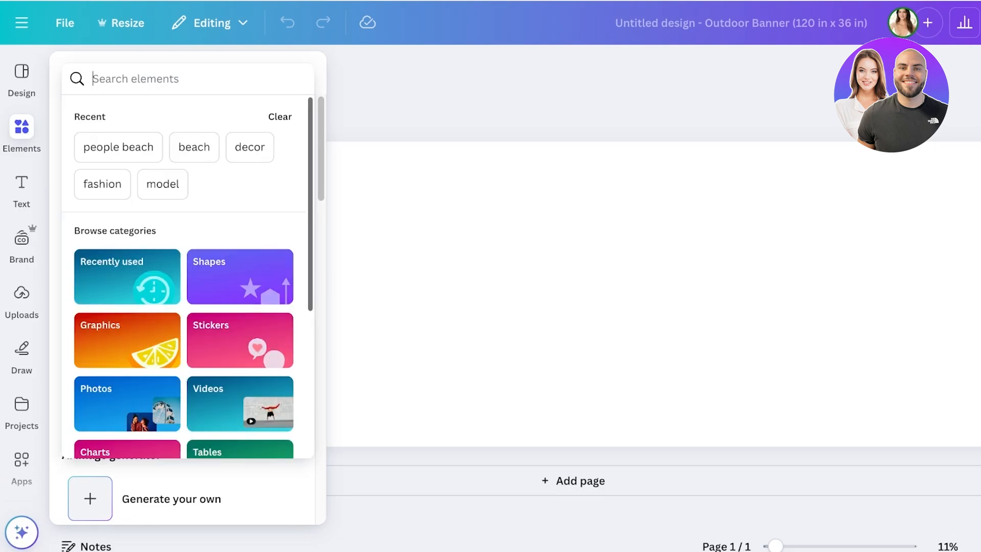
text(model)
key(Return)
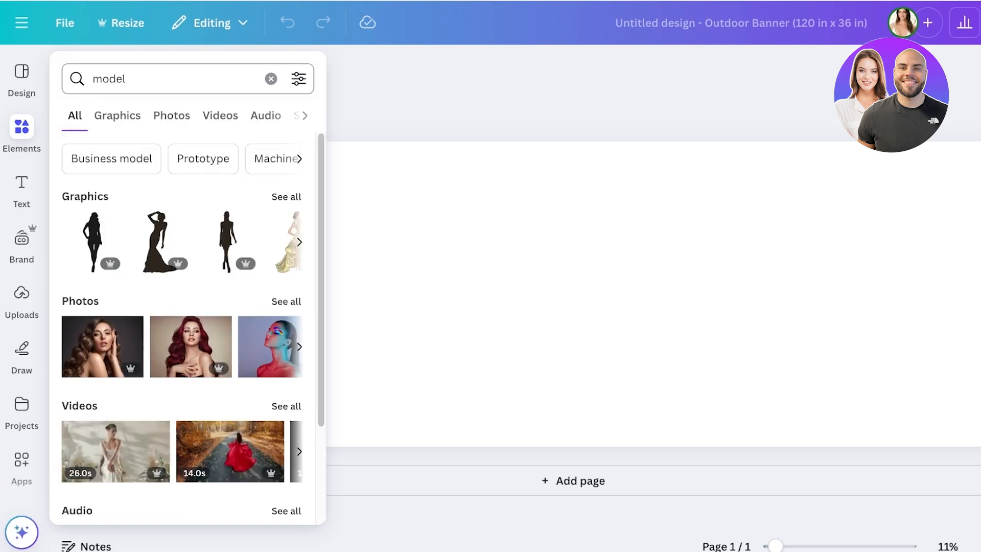
click(172, 116)
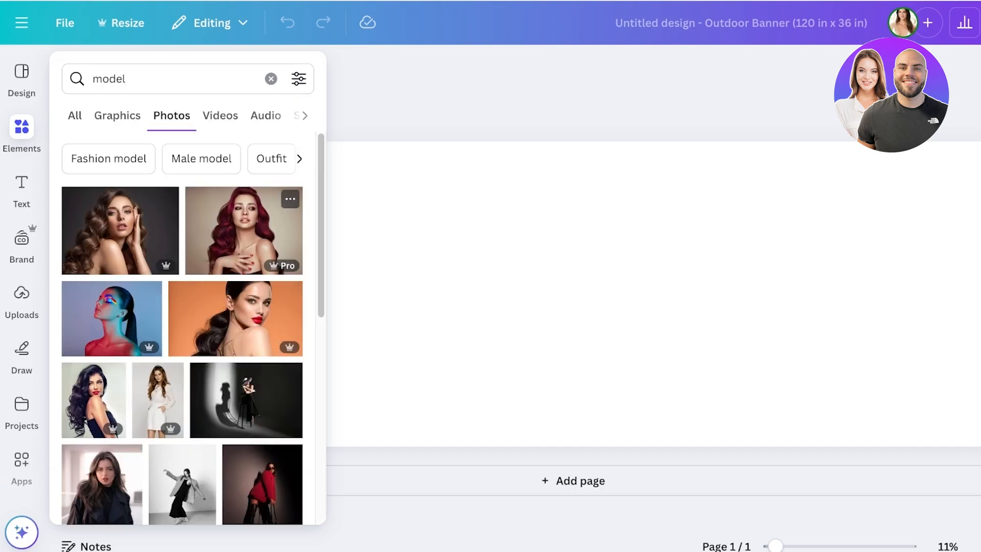
- Add three model photos to the banner: the red-haired woman, the woman in pink tulle and the pink-haired woman with white sunglasses
click(243, 230)
scroll(245, 240, down, 5)
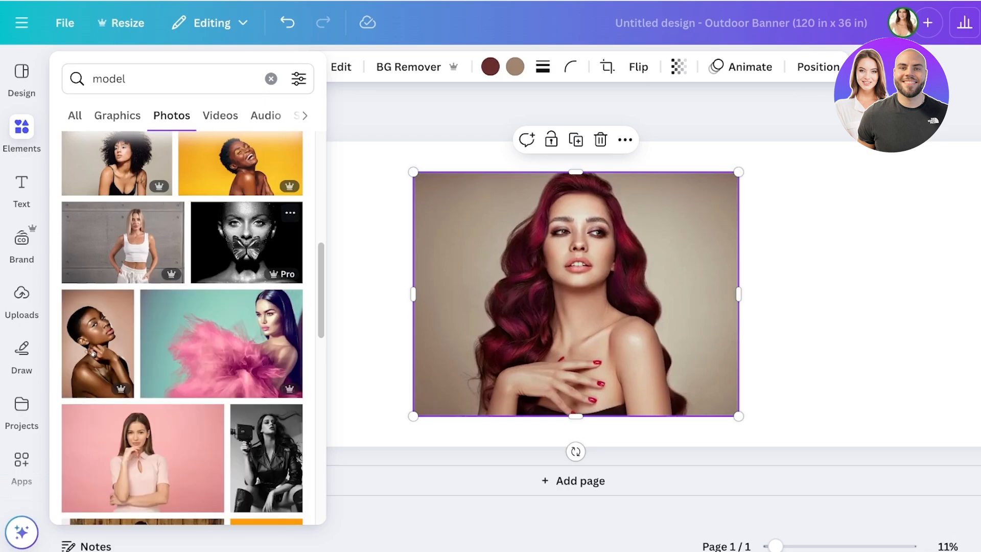
click(222, 343)
scroll(222, 343, down, 7)
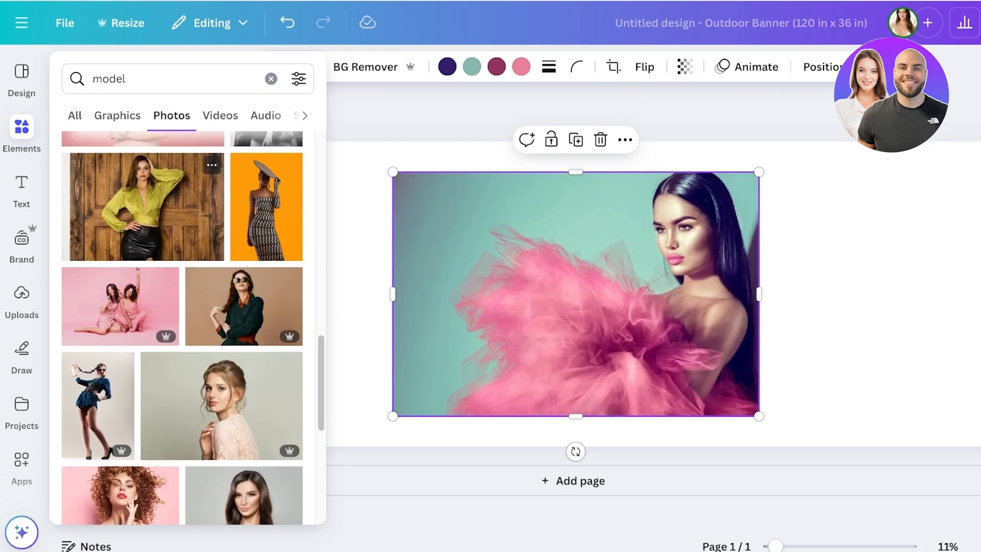
scroll(222, 255, down, 10)
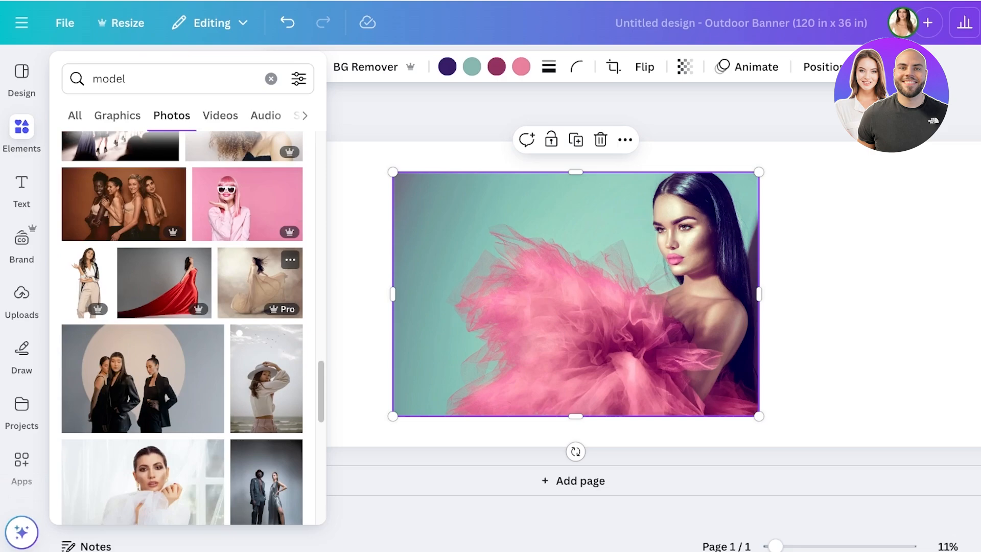
click(247, 219)
- Arrange the three photos edge to edge in one row: pink tulle first, red hair in the middle, sunglasses last
drag(575, 293, 281, 280)
drag(858, 286, 936, 286)
drag(592, 293, 657, 288)
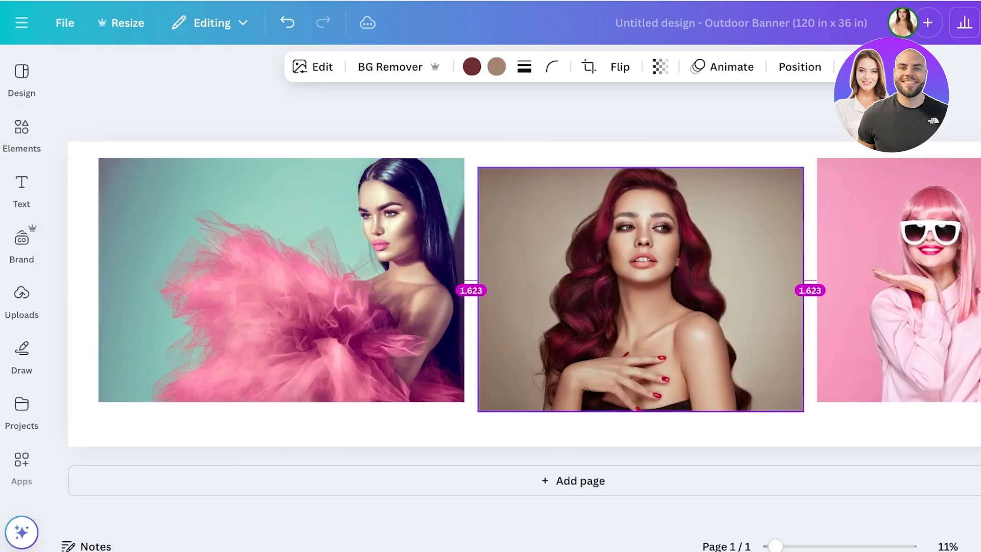
mouse_move(281, 280)
mouse_down()
mouse_move(213, 279)
mouse_move(265, 279)
mouse_up()
drag(643, 288, 615, 285)
drag(935, 286, 892, 291)
drag(266, 280, 243, 286)
drag(613, 286, 591, 286)
drag(893, 286, 870, 286)
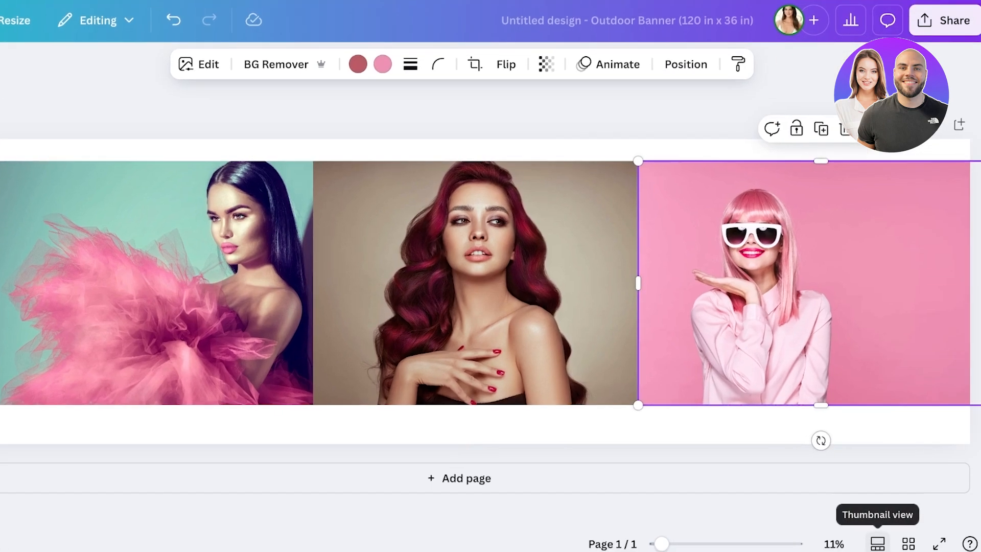
- Show the page thumbnails, add a blank second page and return to page 1
click(876, 544)
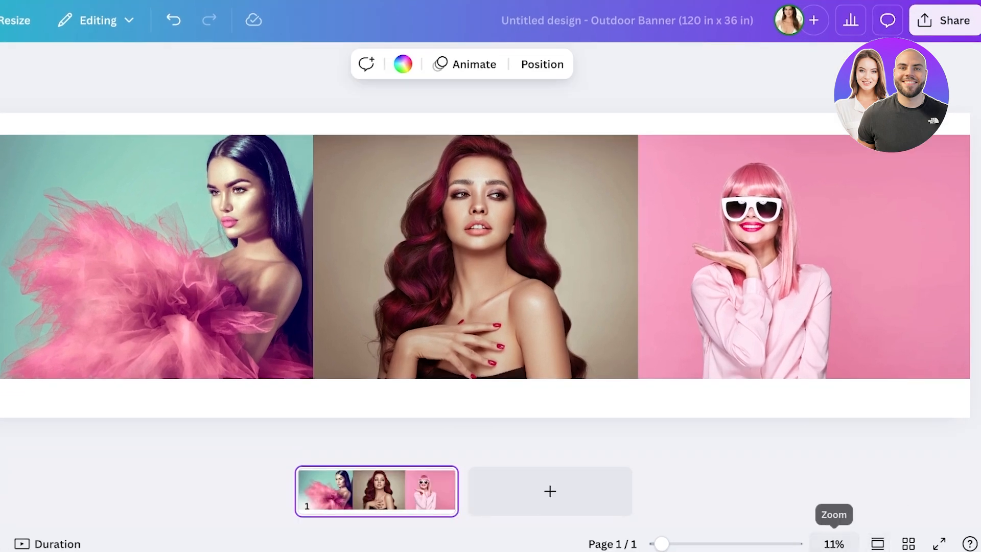
click(533, 490)
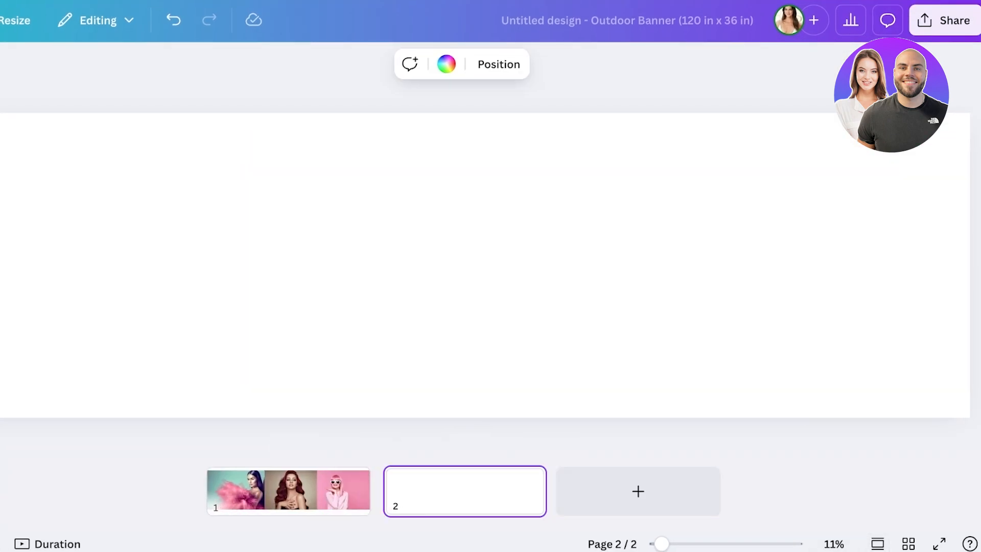
click(303, 491)
- Select the pink tulle photo, search the Canva apps for "reflections" and open Easy Reflections
click(194, 286)
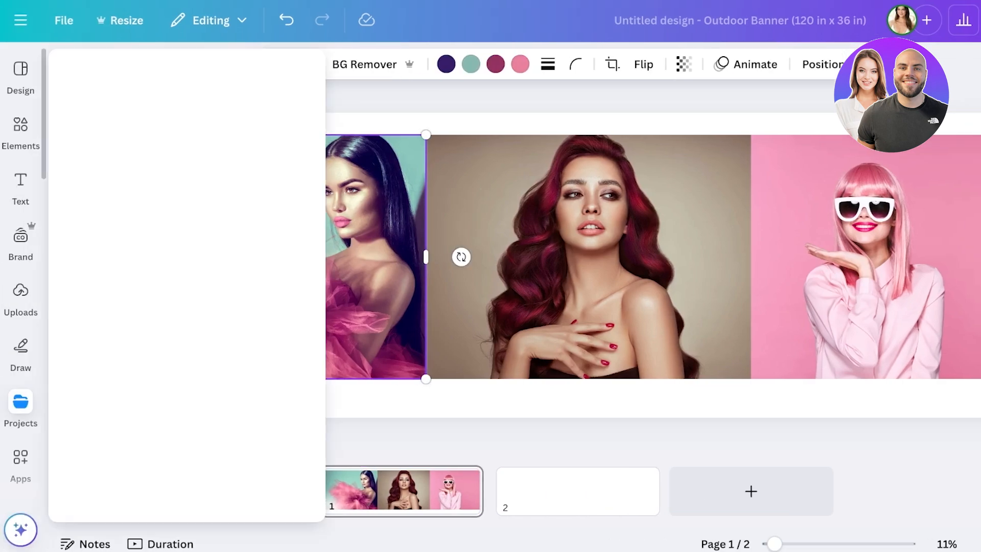
mouse_move(20, 457)
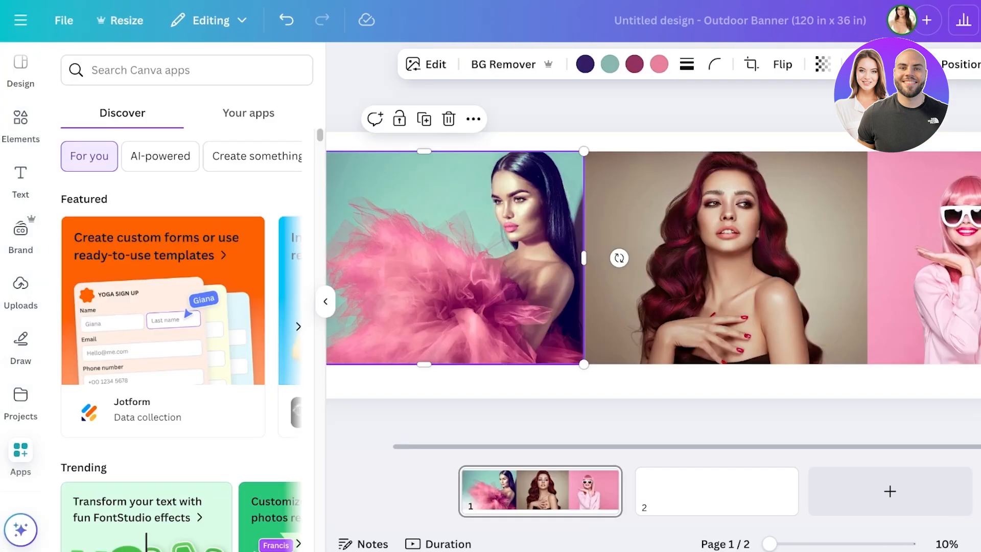
click(187, 70)
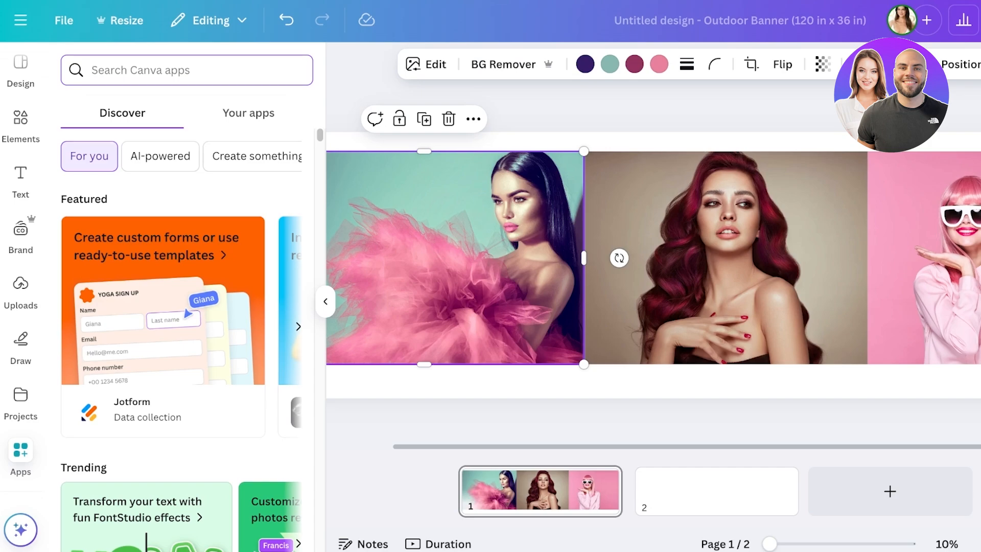
text(reflection)
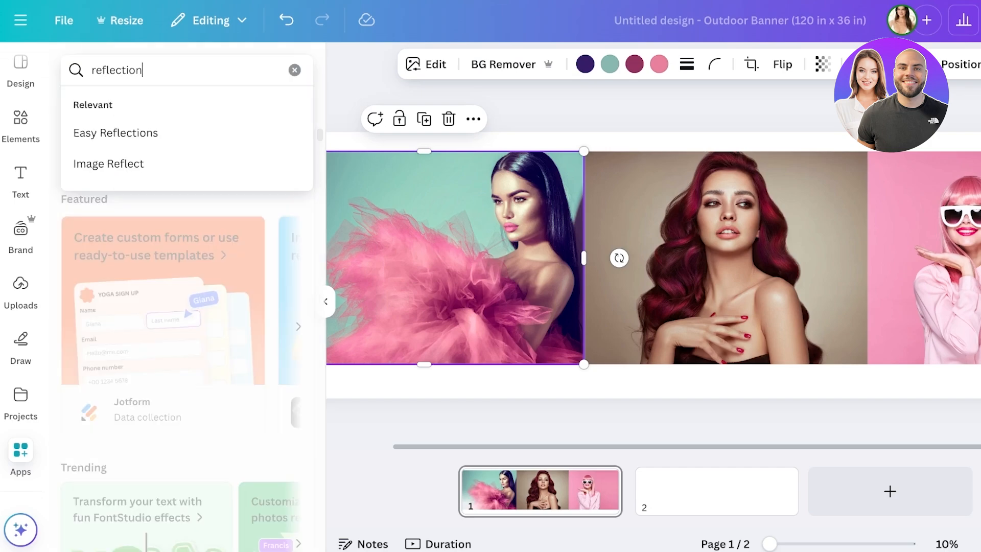
text(s)
key(Return)
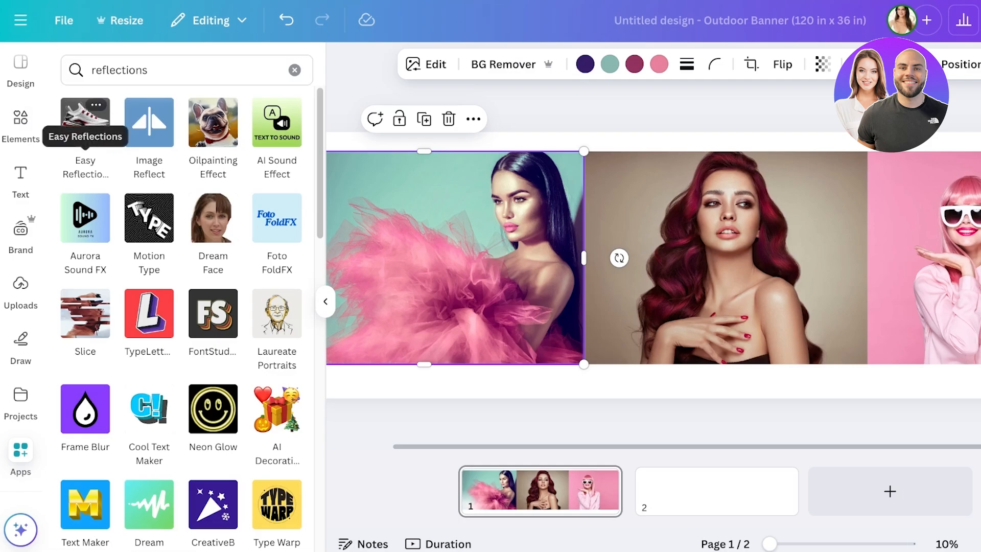
click(85, 123)
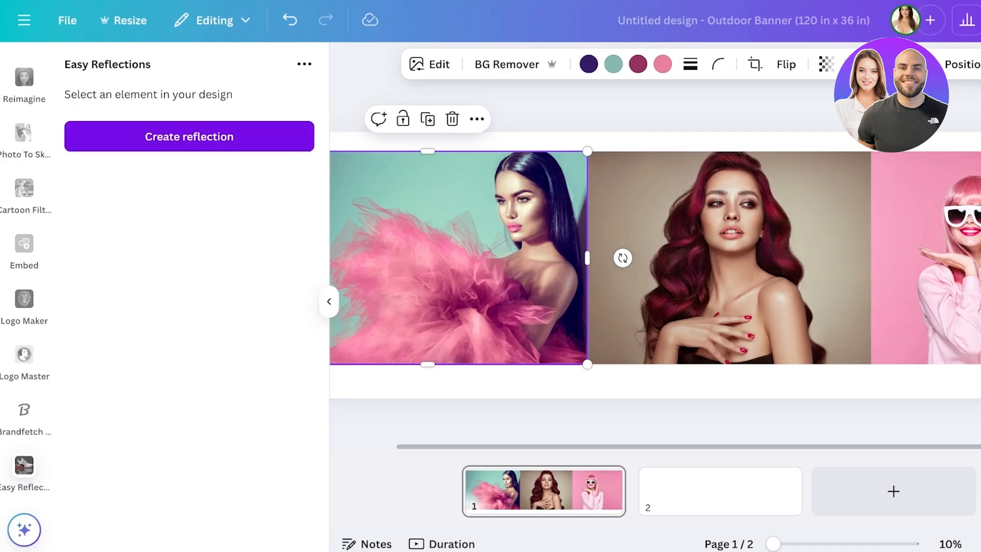
- Set up a reflection of the pink tulle photo, trying the Above, Left and Right positions, ending with Right and offset 55
click(715, 265)
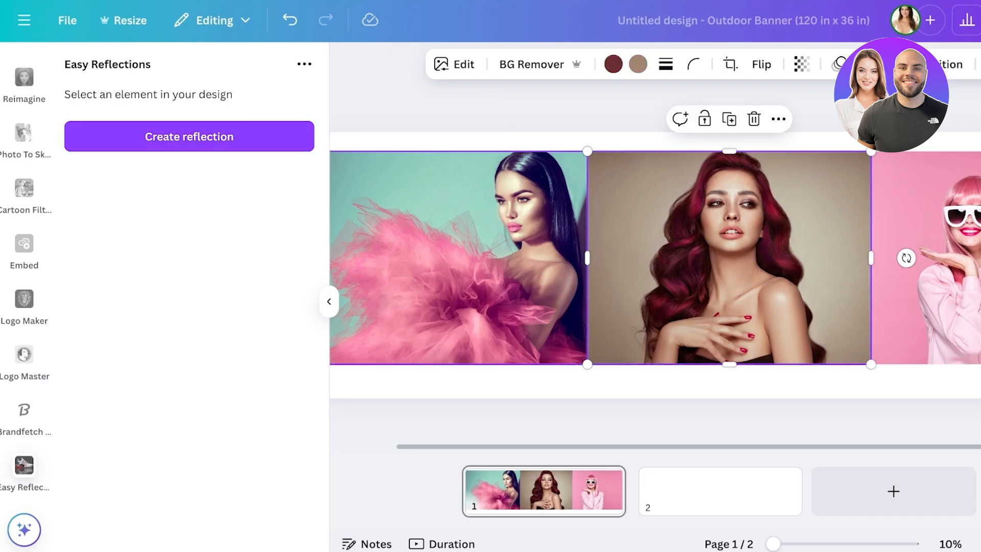
click(924, 265)
click(486, 266)
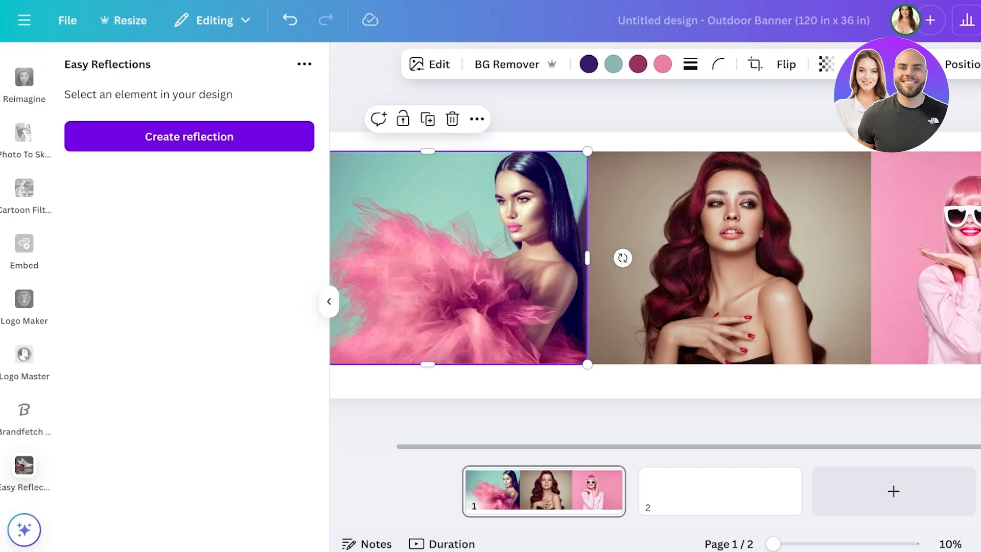
click(189, 135)
click(159, 331)
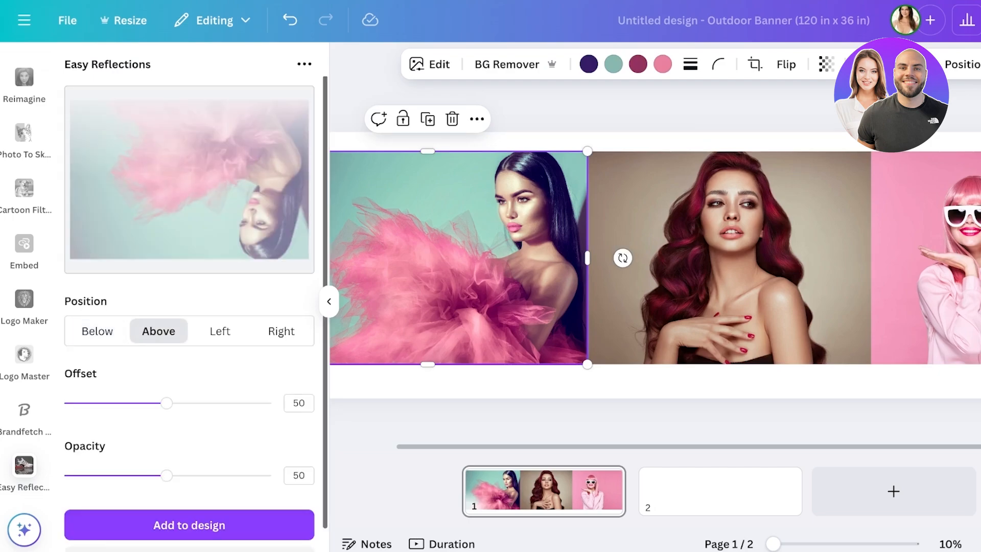
click(220, 331)
click(281, 331)
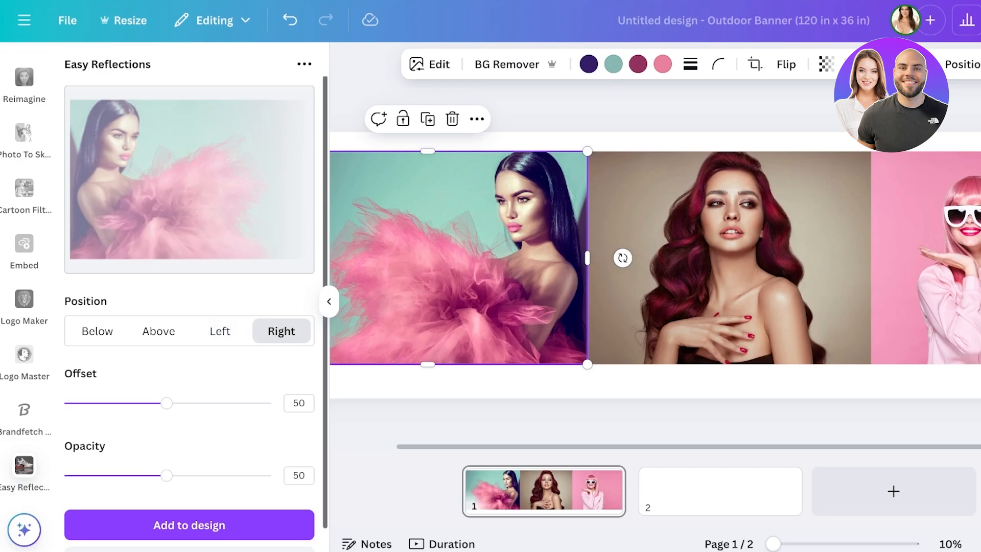
click(220, 331)
click(281, 331)
click(220, 331)
click(231, 330)
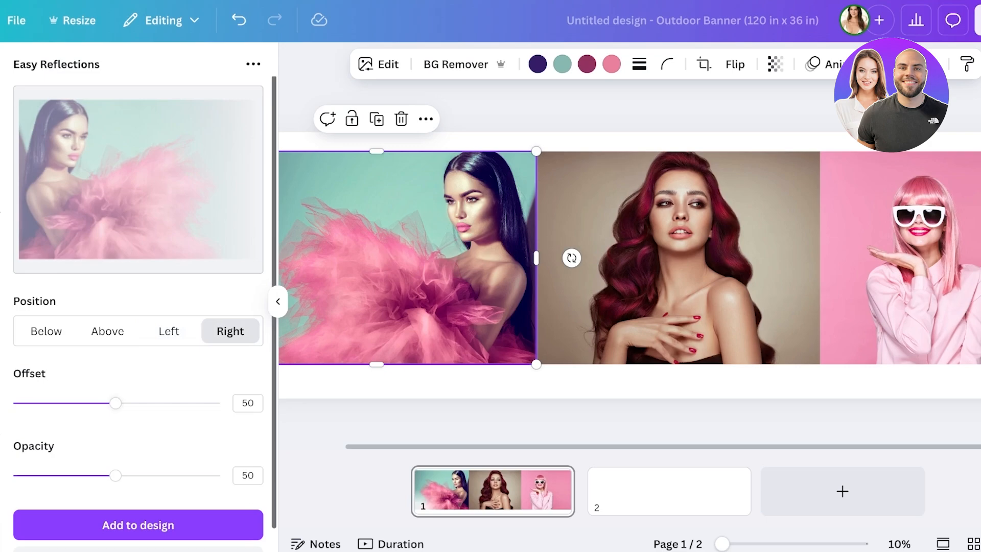
drag(116, 403, 126, 403)
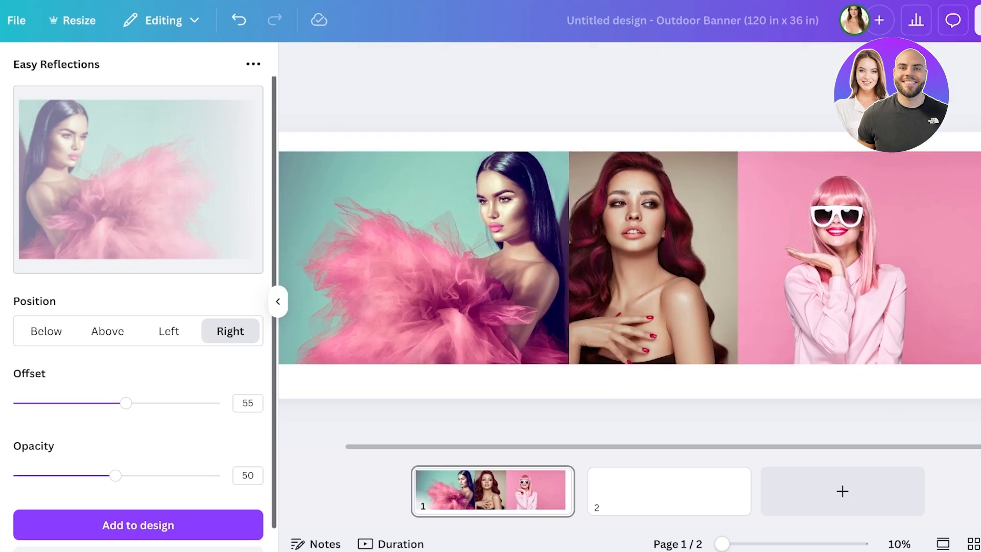
- Delete all three model photos from page 1
click(631, 258)
key(Delete)
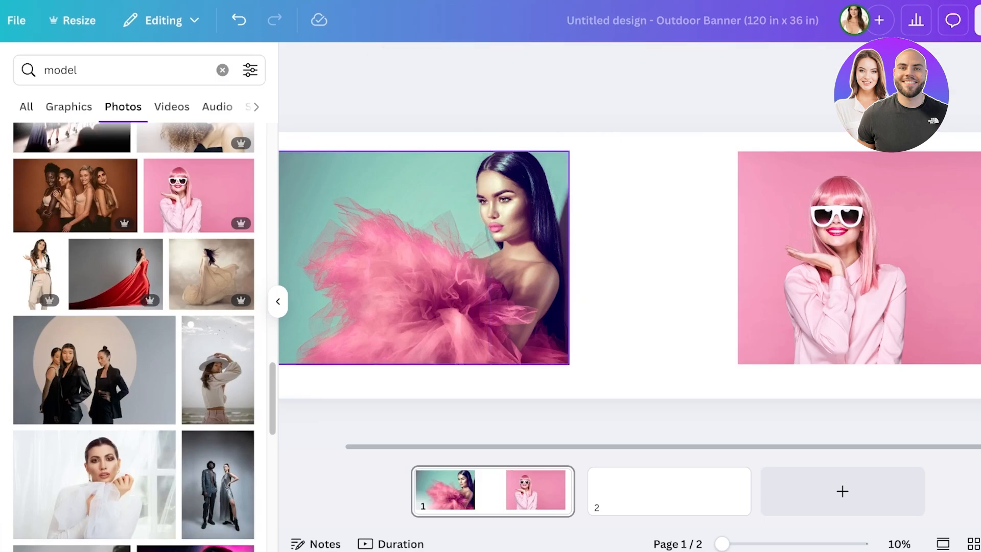
key(Delete)
key(Delete)
- Switch to page 2, search the photos for "influencer" and browse the results for a suitable picture
scroll(133, 337, down, 5)
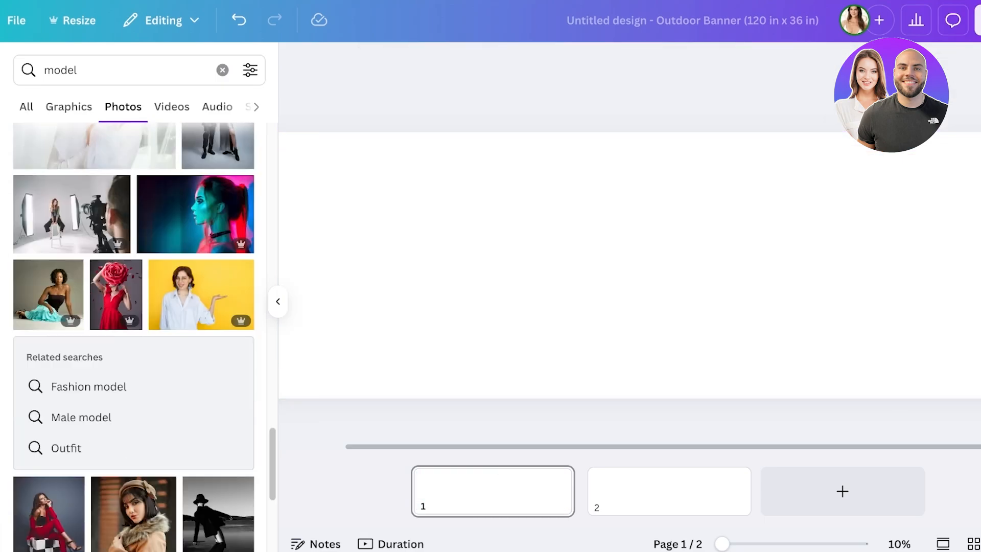
scroll(133, 337, down, 6)
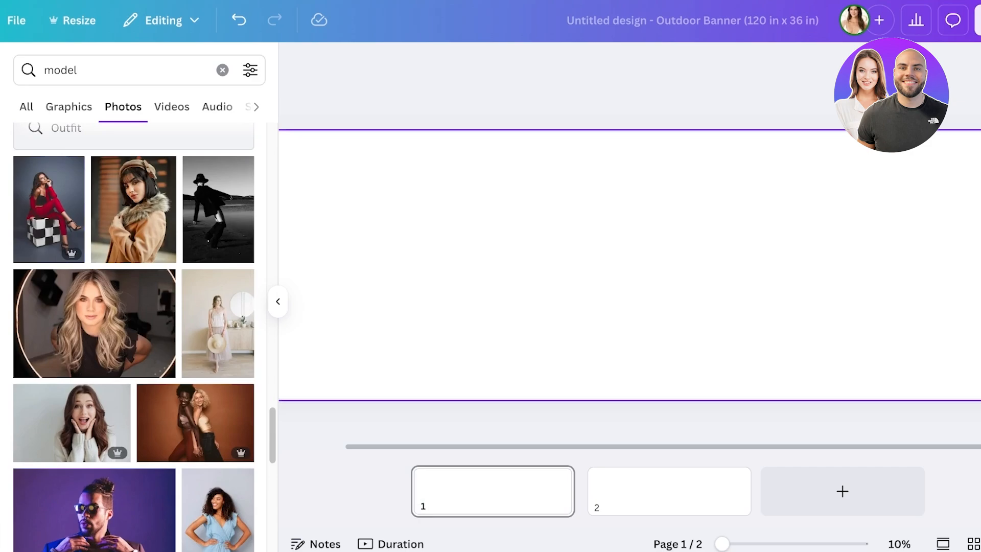
click(669, 491)
scroll(133, 337, down, 8)
click(123, 70)
click(122, 70)
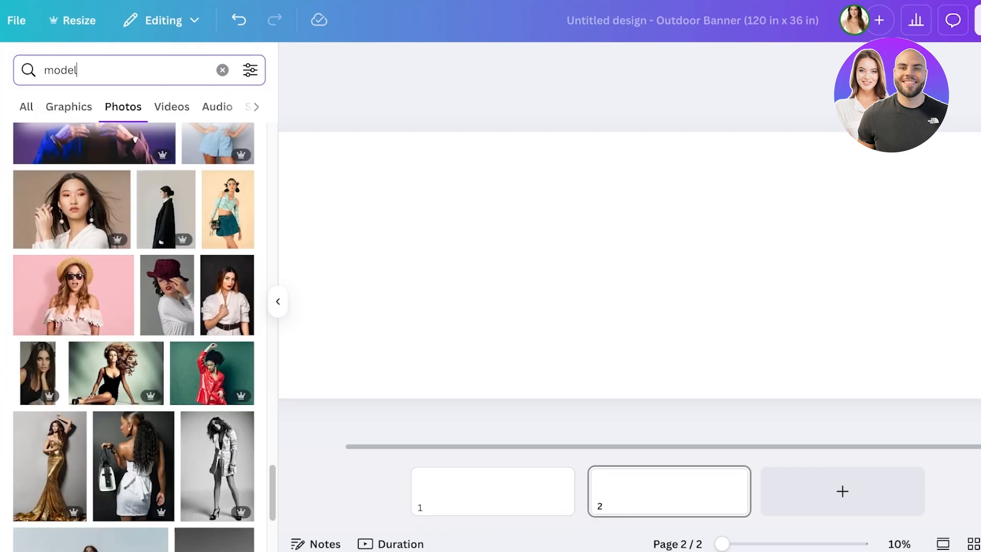
key(ctrl+a)
text(influencer)
key(Return)
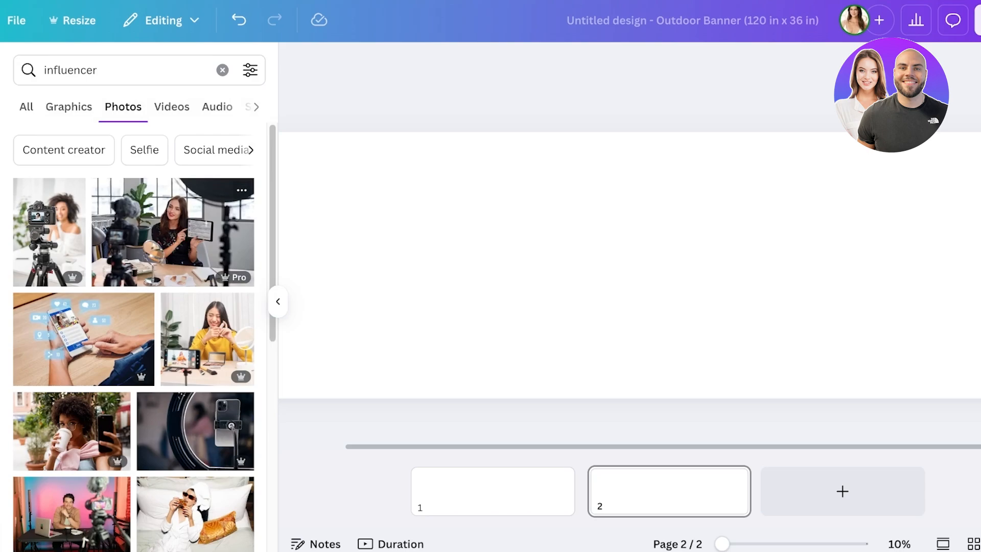
scroll(133, 337, down, 8)
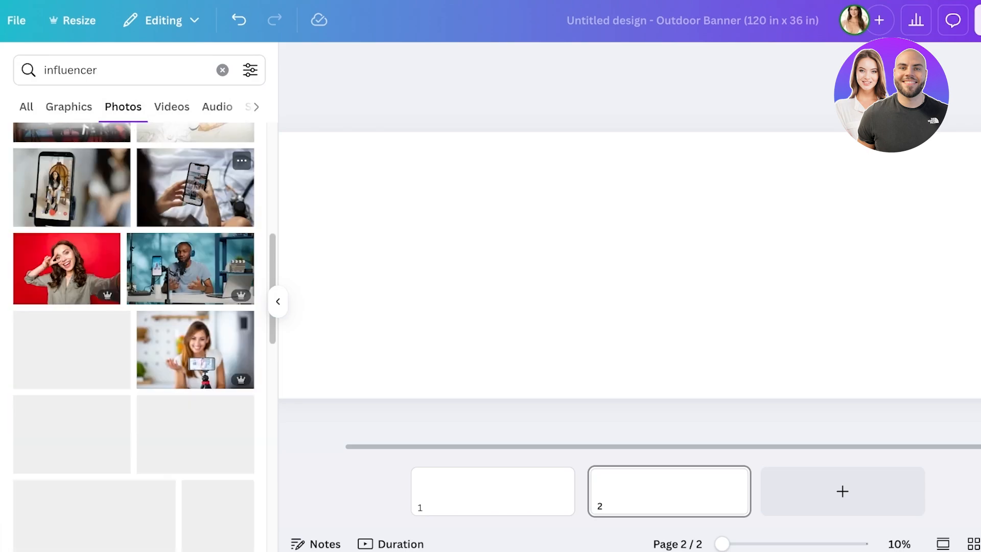
scroll(118, 408, down, 7)
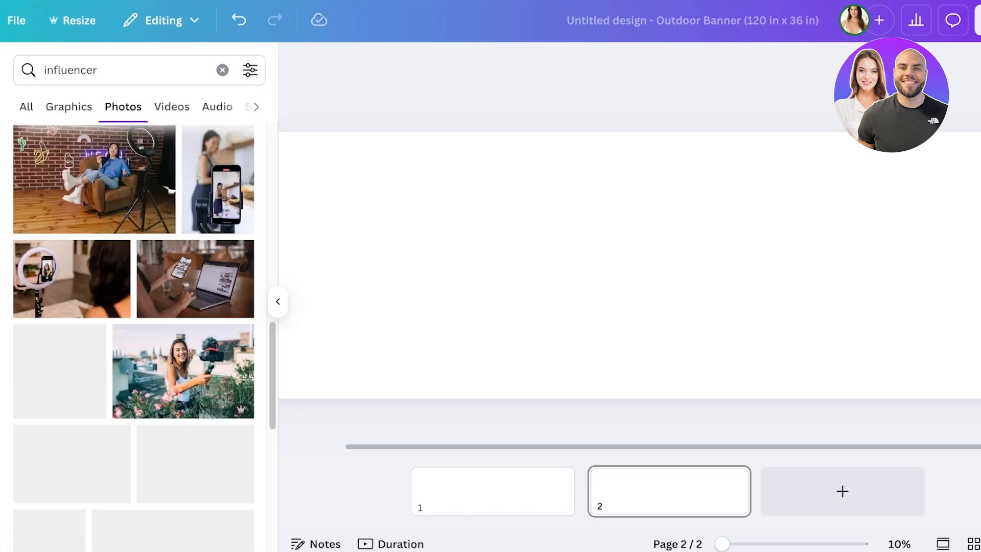
scroll(153, 276, up, 15)
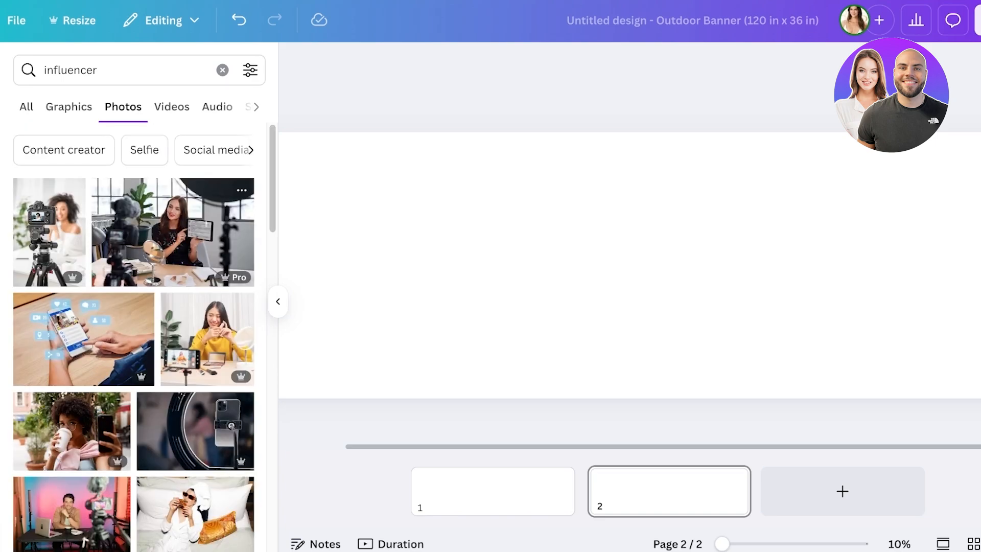
- Add the influencer photo of the woman presenting a tablet to page 2 and browse the remaining results
click(172, 232)
scroll(133, 337, down, 10)
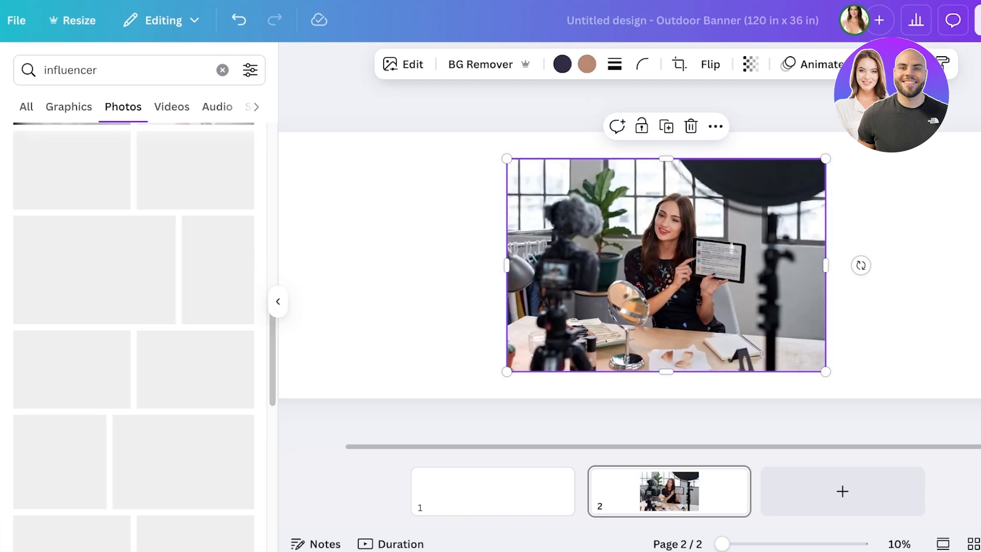
scroll(132, 337, up, 15)
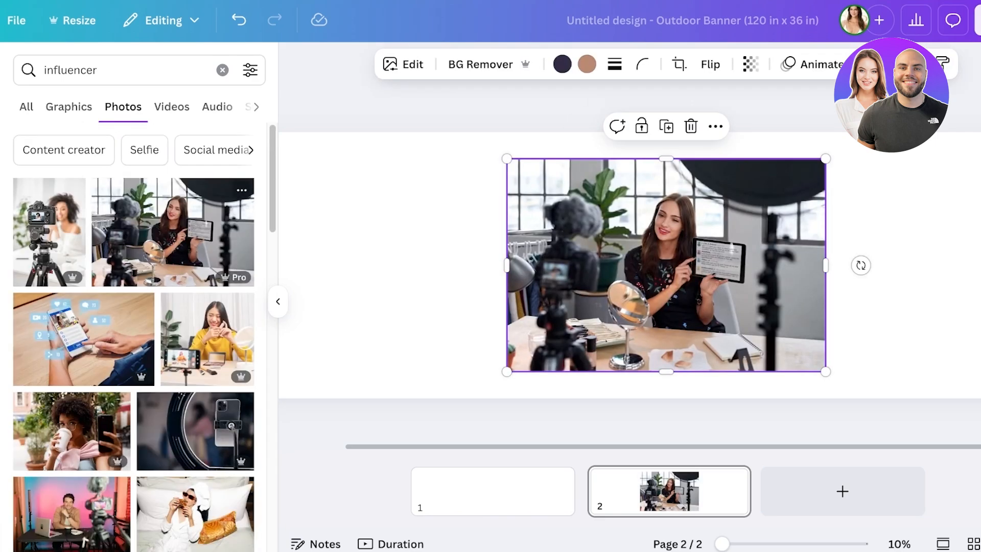
scroll(154, 255, down, 10)
scroll(153, 255, up, 15)
- Add the "Content creator" photo of the woman with headphones and arrange the two photos side by side
click(67, 150)
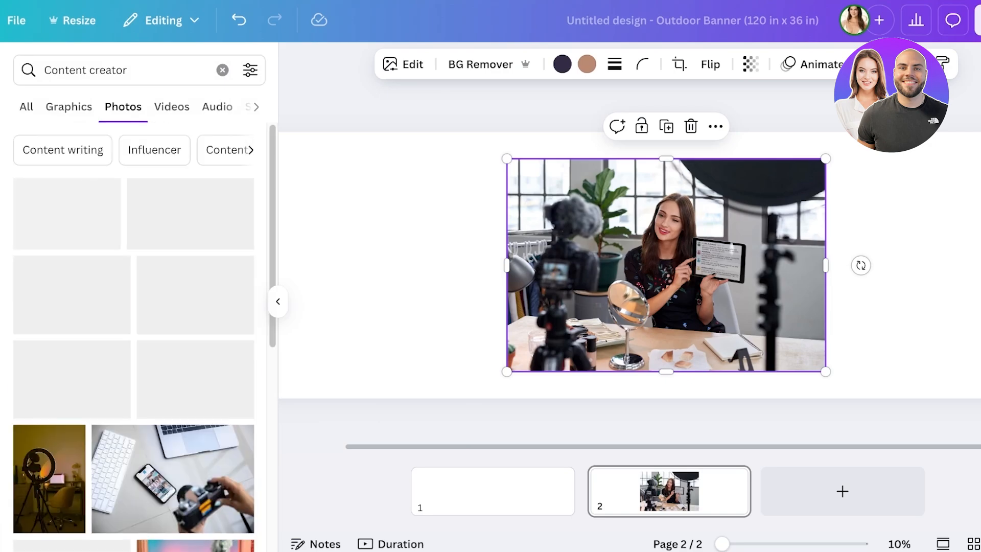
click(71, 295)
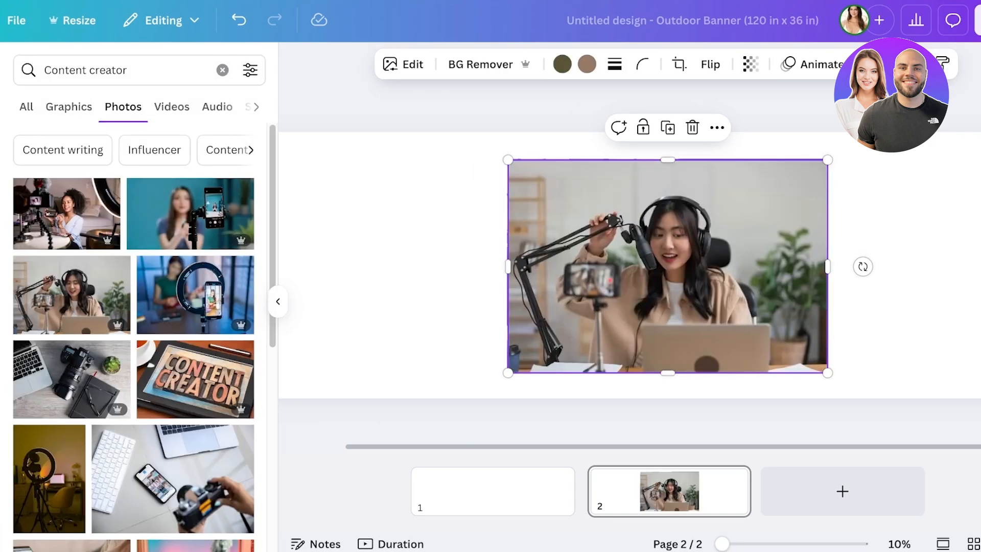
drag(667, 266, 350, 265)
drag(668, 266, 817, 265)
drag(399, 265, 532, 265)
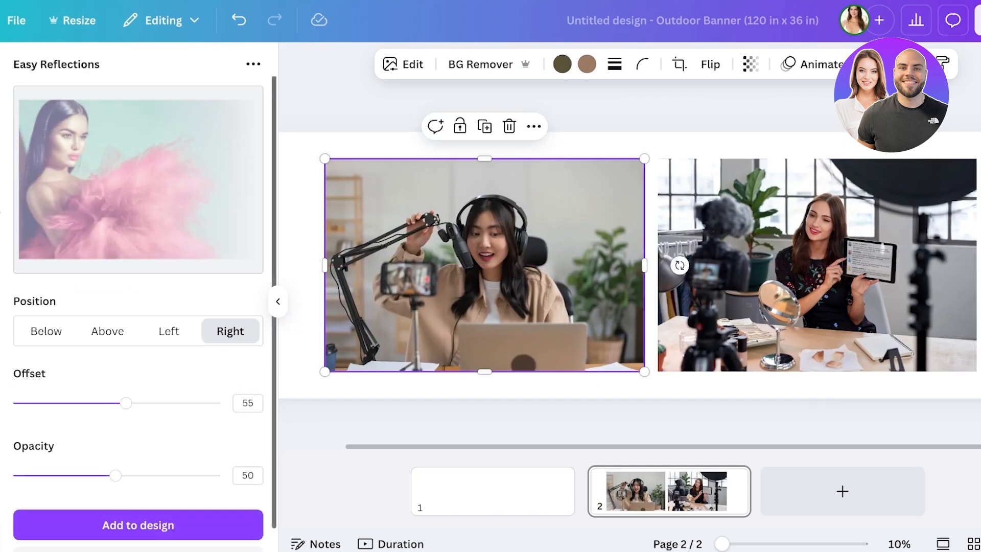
- Set up a reflection of the headphones photo in Easy Reflections, comparing Above, Left and Right, ending with Right and offset 73
scroll(138, 307, down, 1)
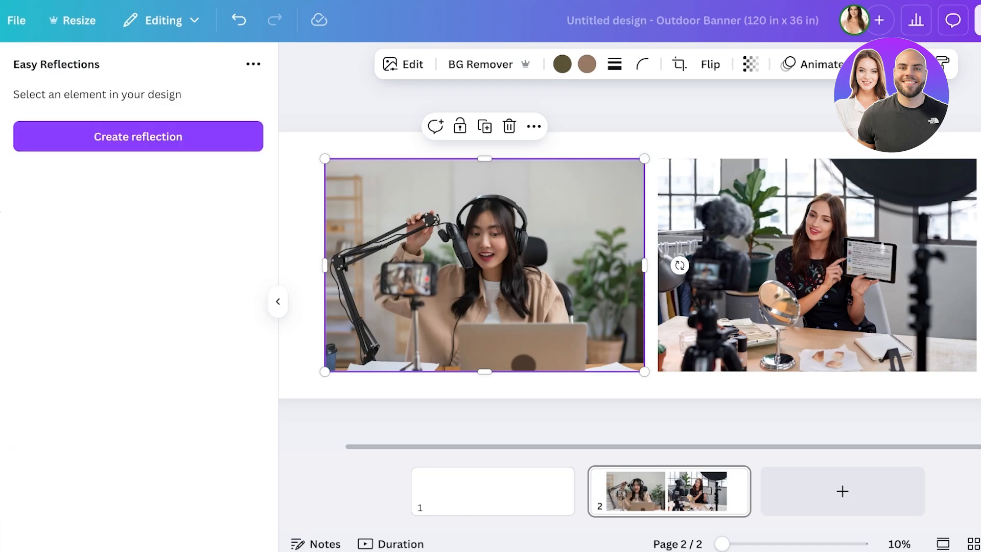
click(138, 136)
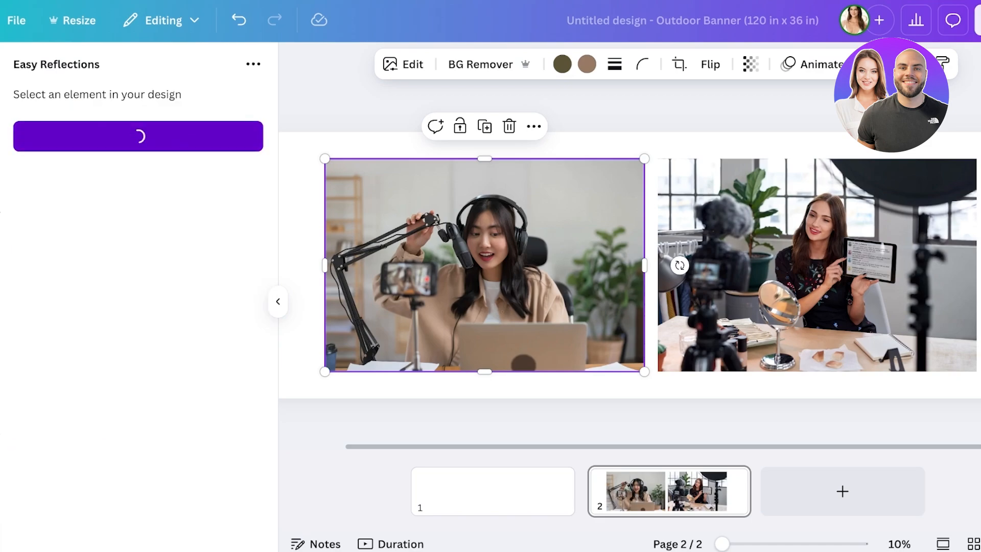
click(107, 331)
click(169, 331)
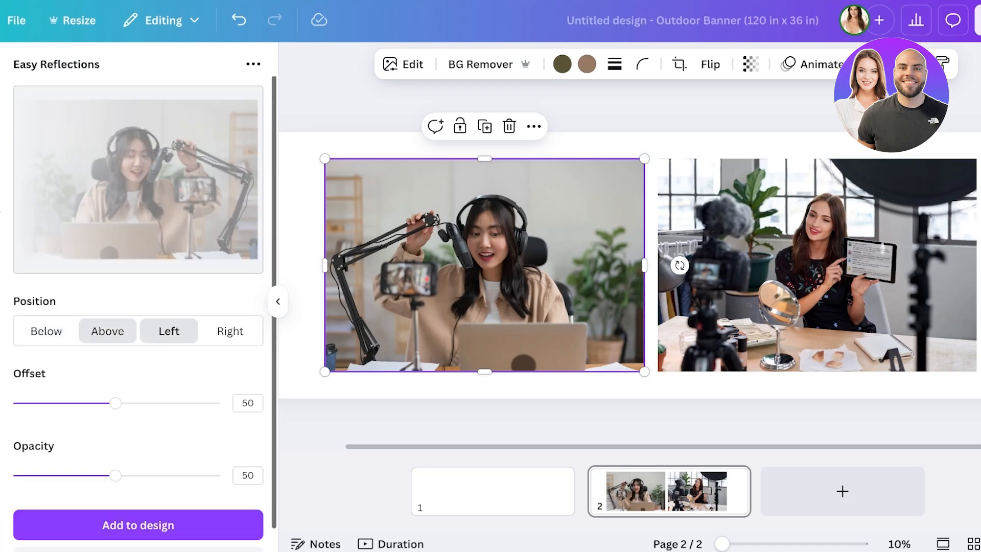
click(230, 331)
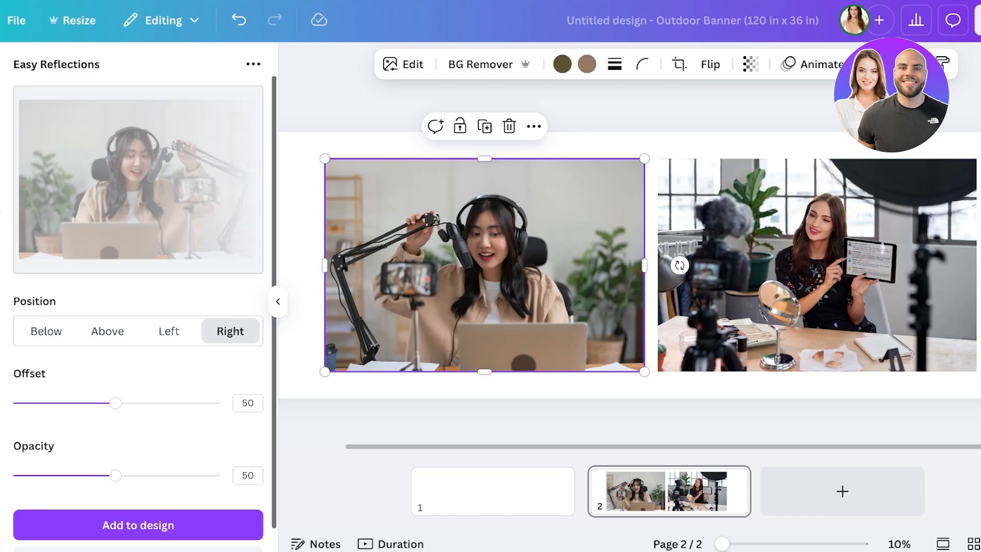
click(168, 331)
click(230, 331)
drag(116, 403, 163, 403)
- Tuck the tablet photo partly behind the headphones photo and add the reflection with offset 61 and opacity 73 over the headphones photo
click(679, 265)
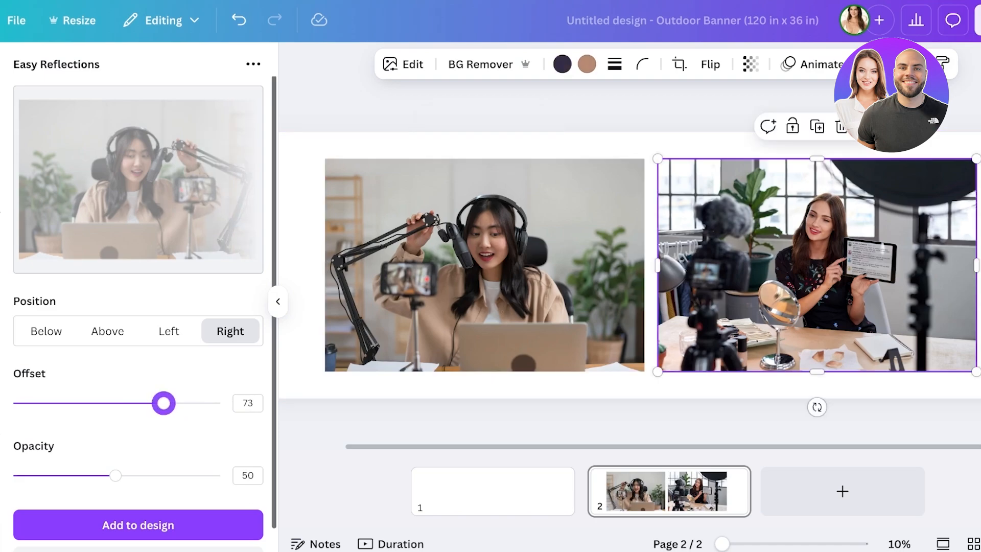
drag(680, 265, 553, 265)
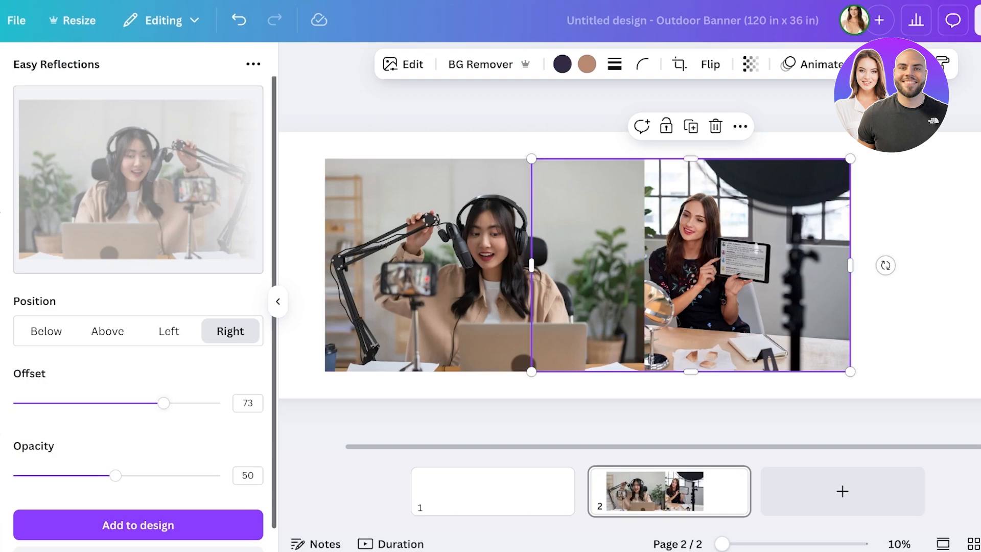
drag(163, 403, 138, 403)
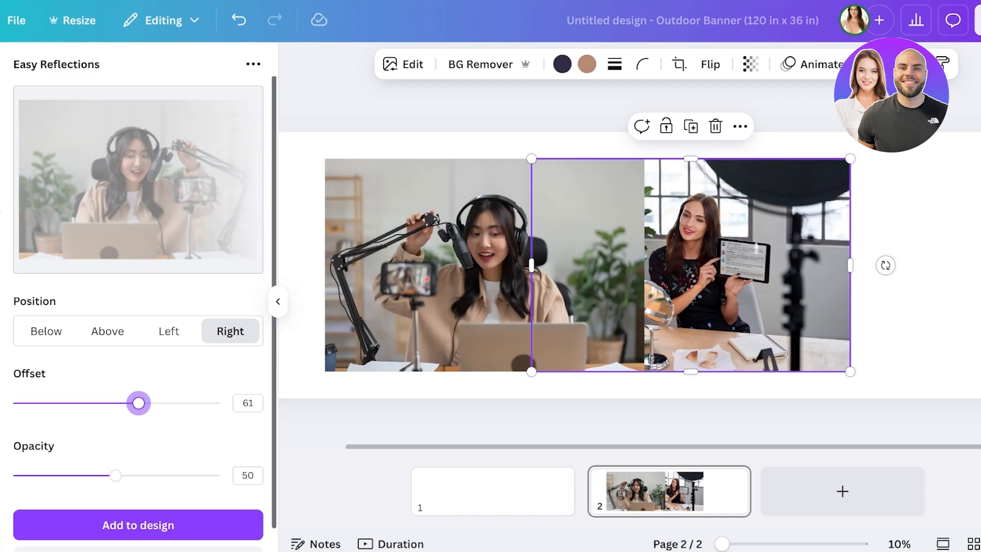
drag(116, 475, 163, 475)
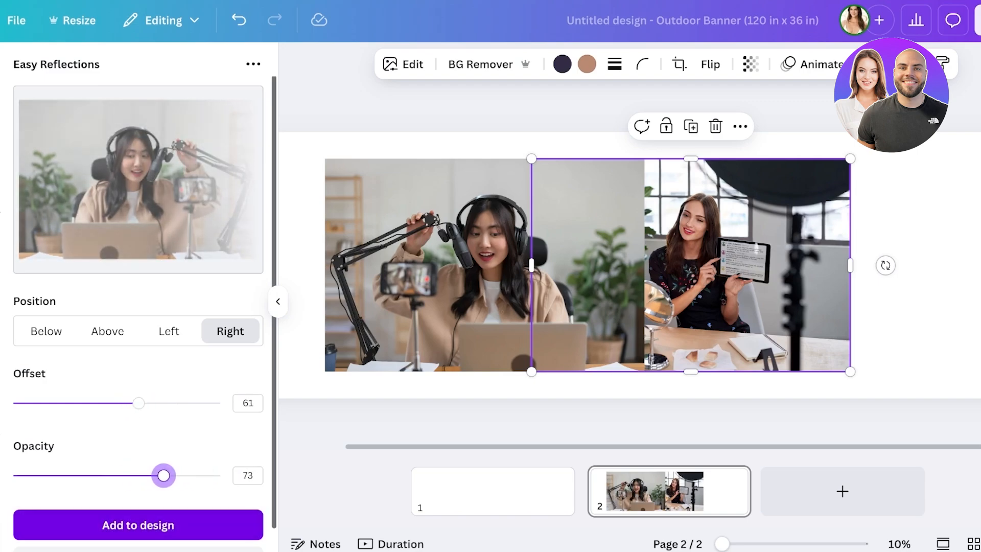
click(138, 525)
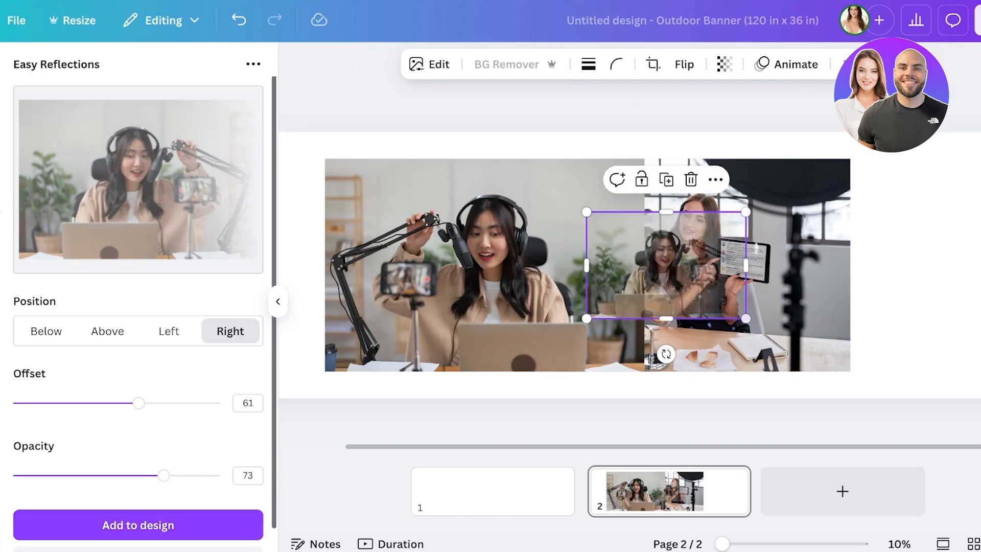
drag(666, 265, 521, 240)
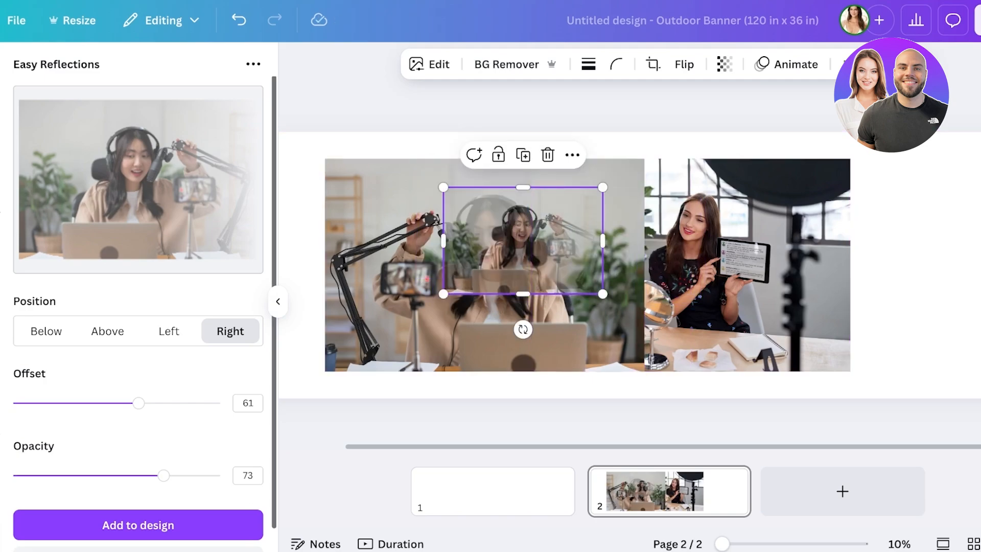
- Try flipping the placed reflection horizontally and back, and delete it from page 2
click(684, 64)
click(684, 64)
click(684, 65)
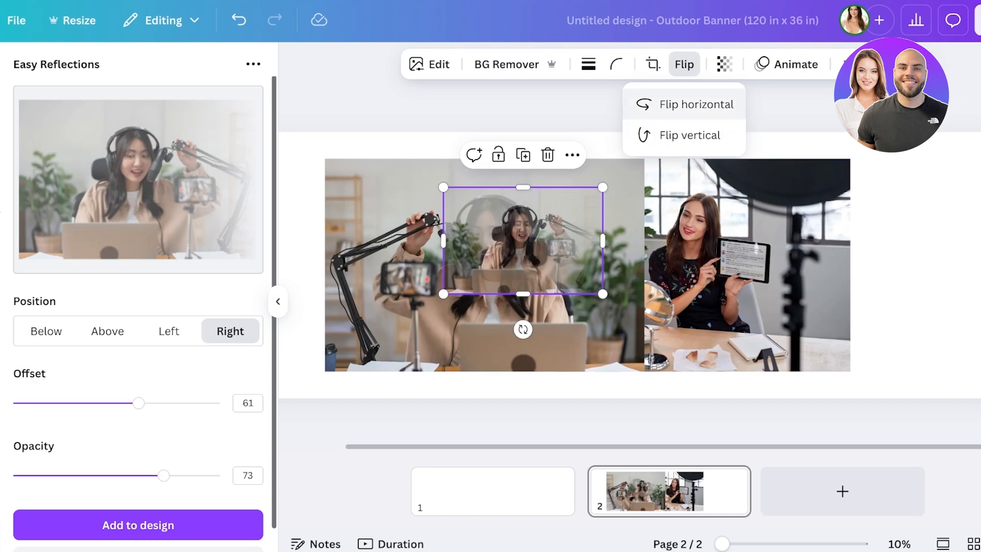
click(684, 104)
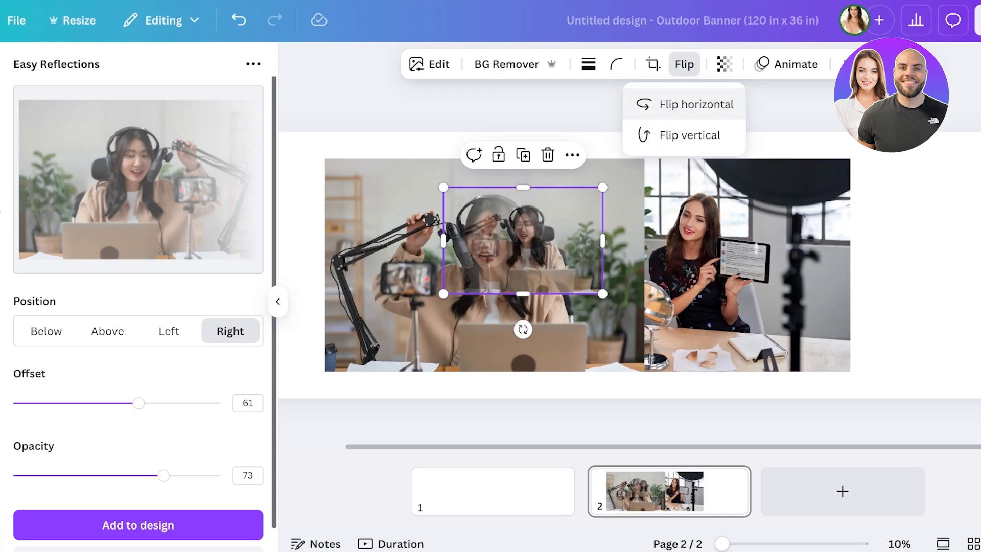
click(684, 104)
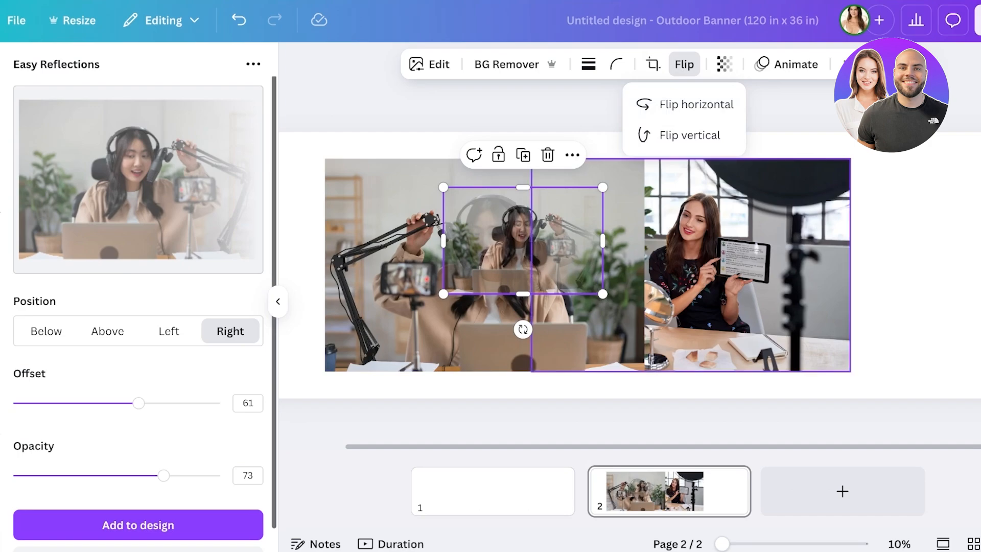
drag(741, 266, 748, 266)
key(Delete)
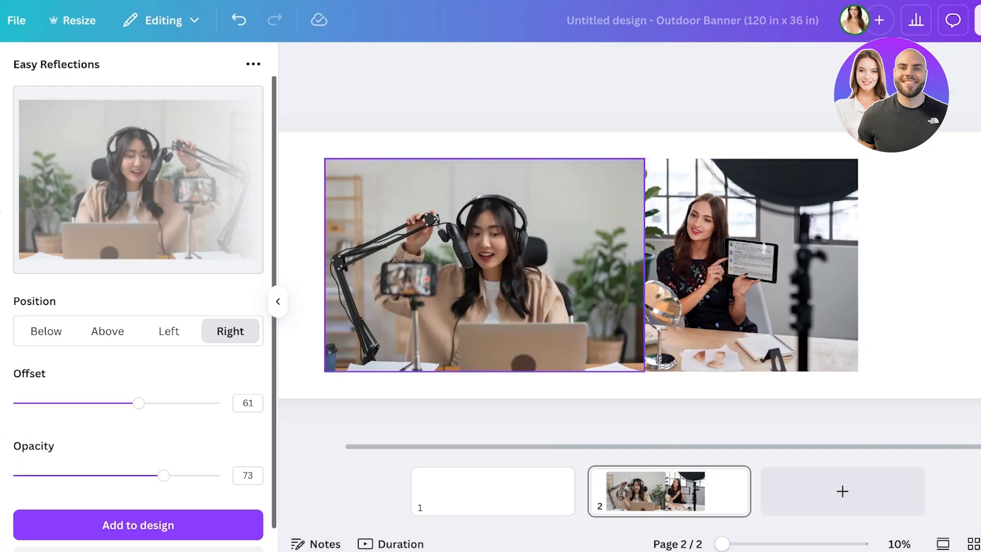
- Flip the headphones photo on page 2 horizontally
click(720, 266)
click(521, 266)
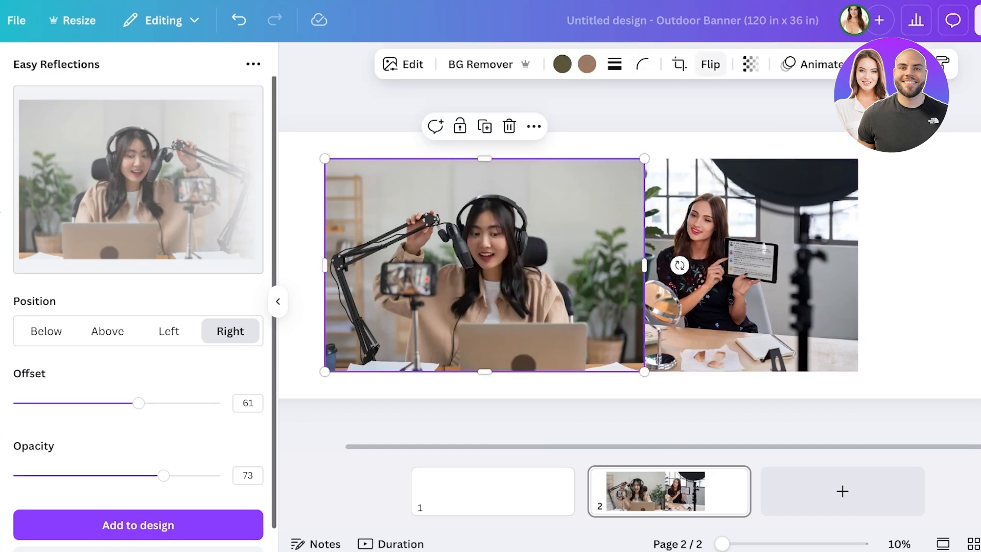
click(710, 63)
click(722, 104)
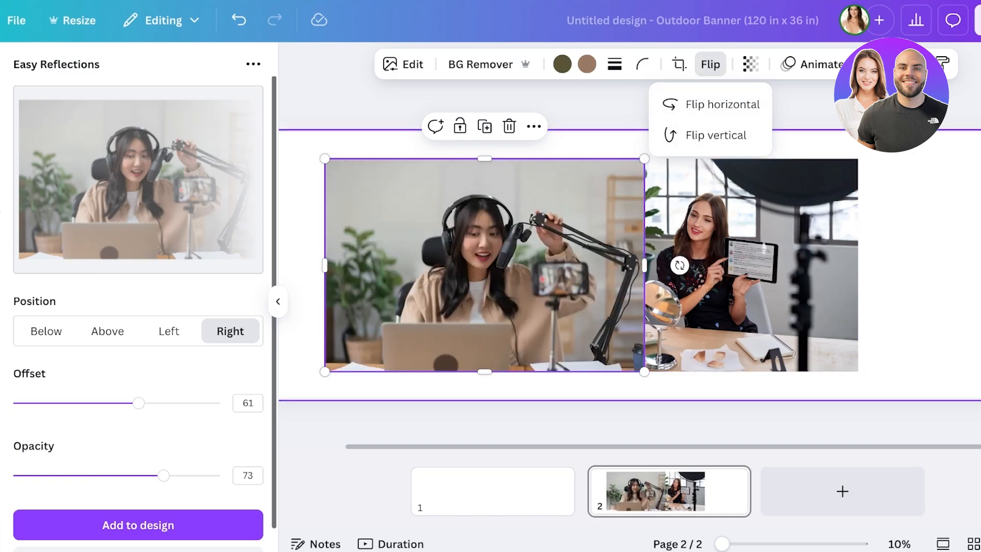
click(904, 246)
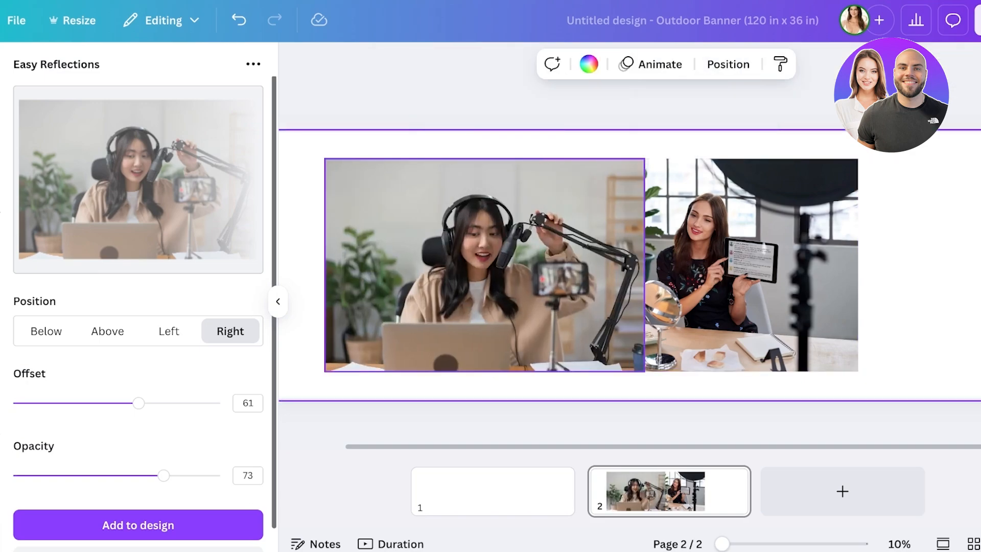
- Toggle the headphones photo's horizontal flip twice to compare both orientations
click(730, 256)
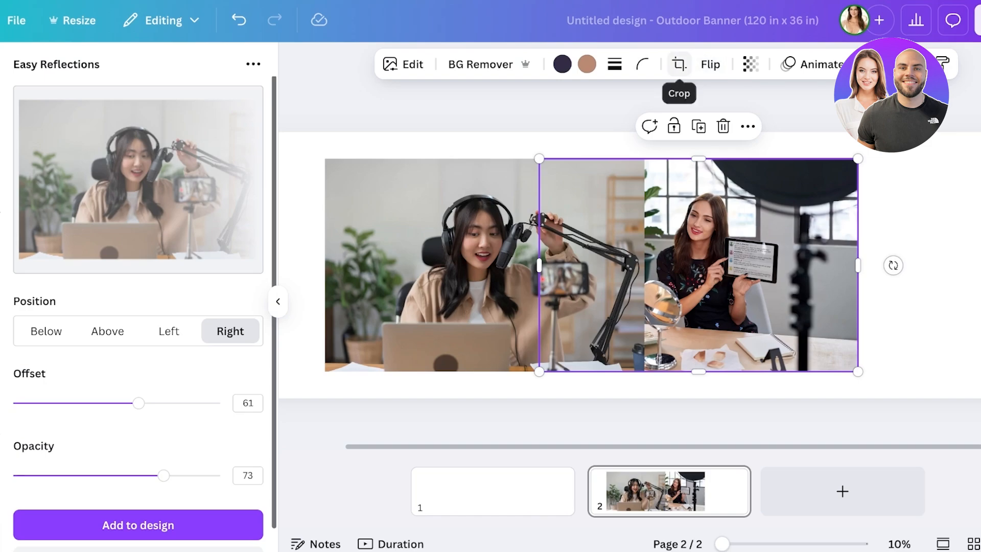
click(501, 229)
click(710, 65)
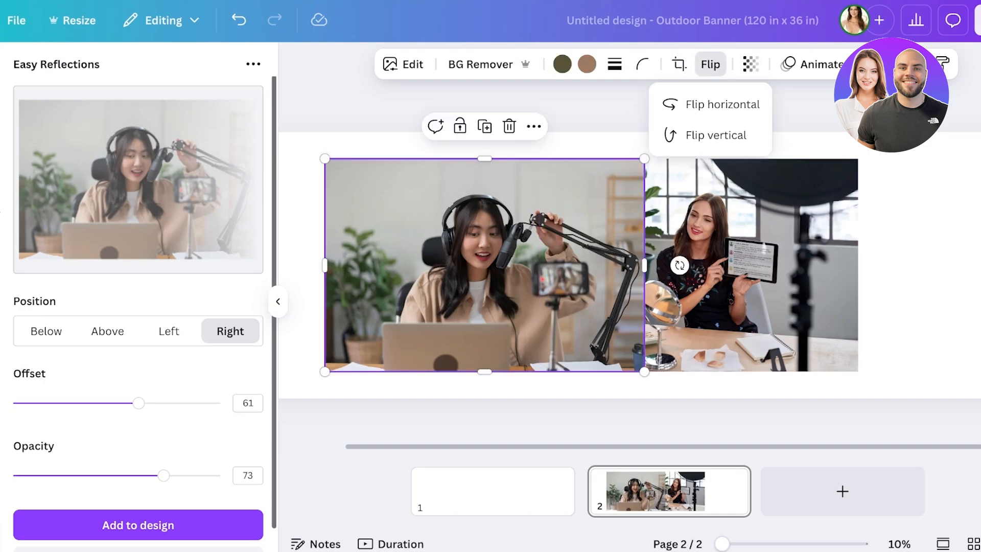
click(721, 104)
click(721, 104)
click(899, 230)
click(485, 265)
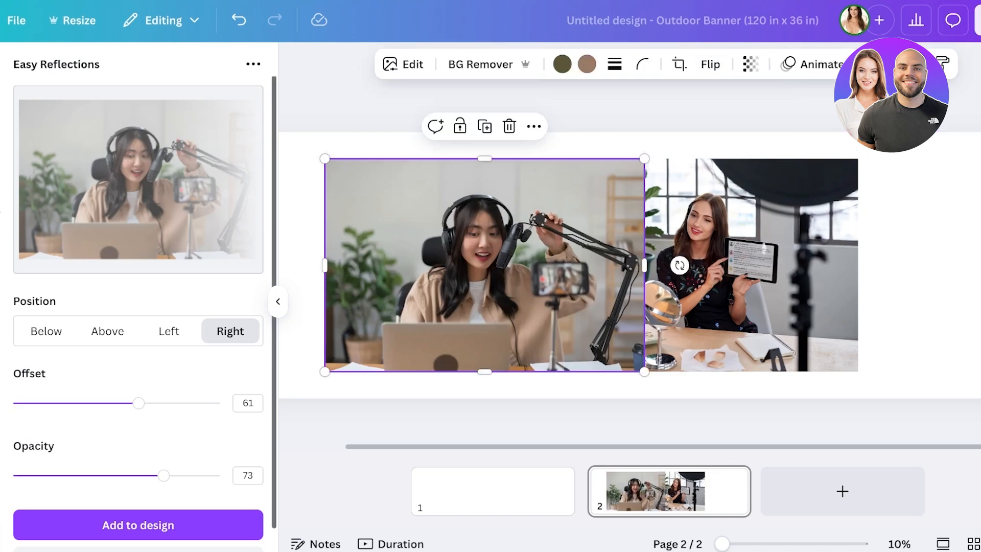
scroll(138, 332, down, 1)
click(138, 532)
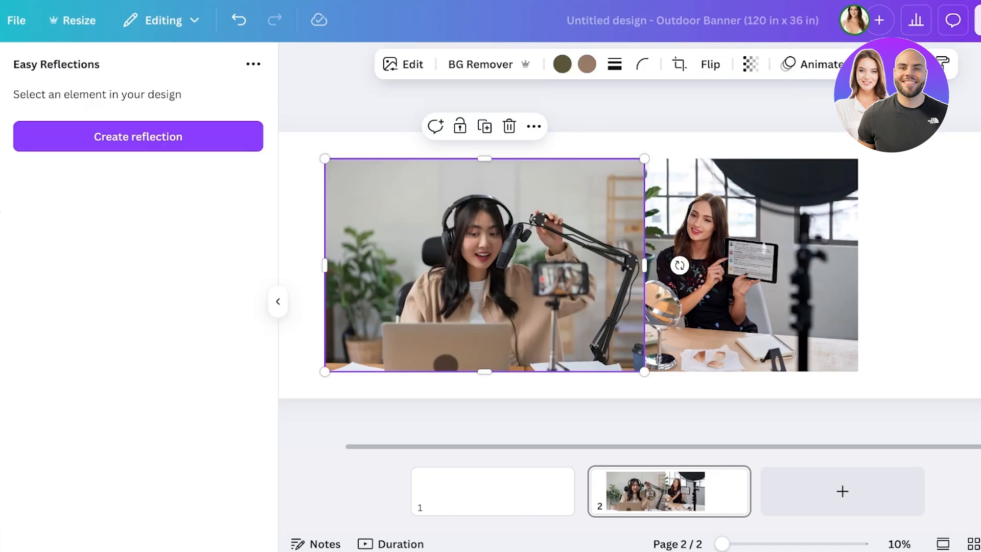
click(137, 136)
scroll(138, 332, down, 1)
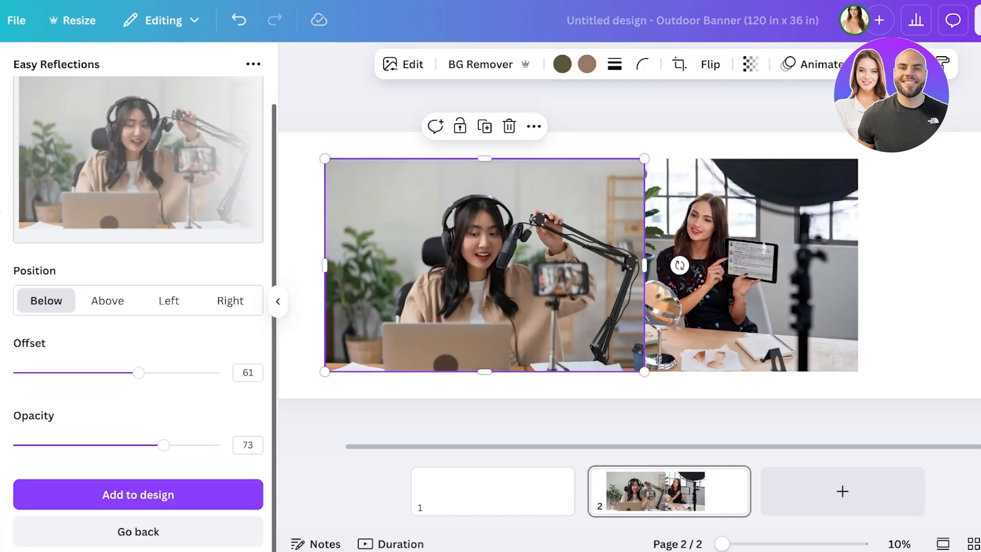
click(138, 531)
- Create a reflection of the flipped headphones photo with position Left, offset 58 and opacity 80
drag(751, 266, 766, 266)
click(480, 266)
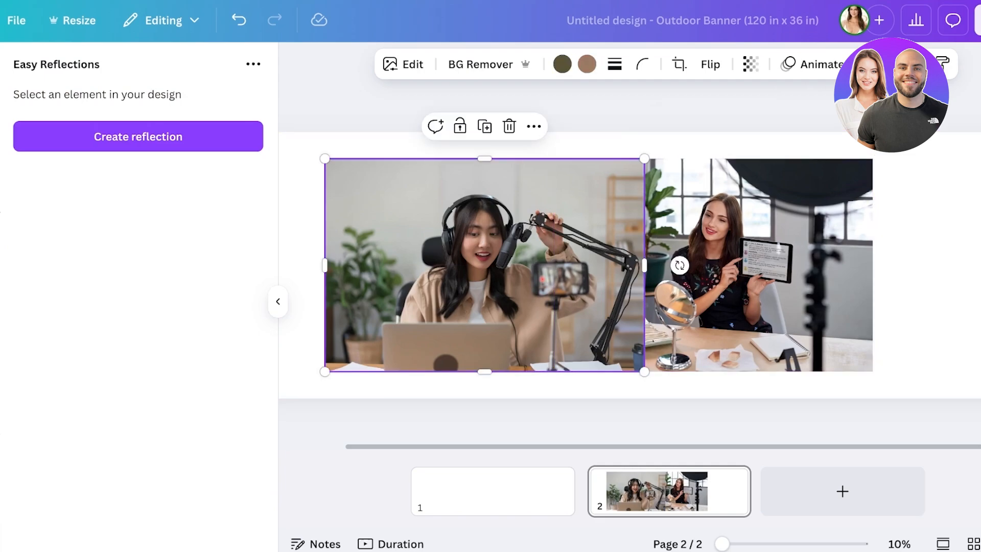
click(134, 136)
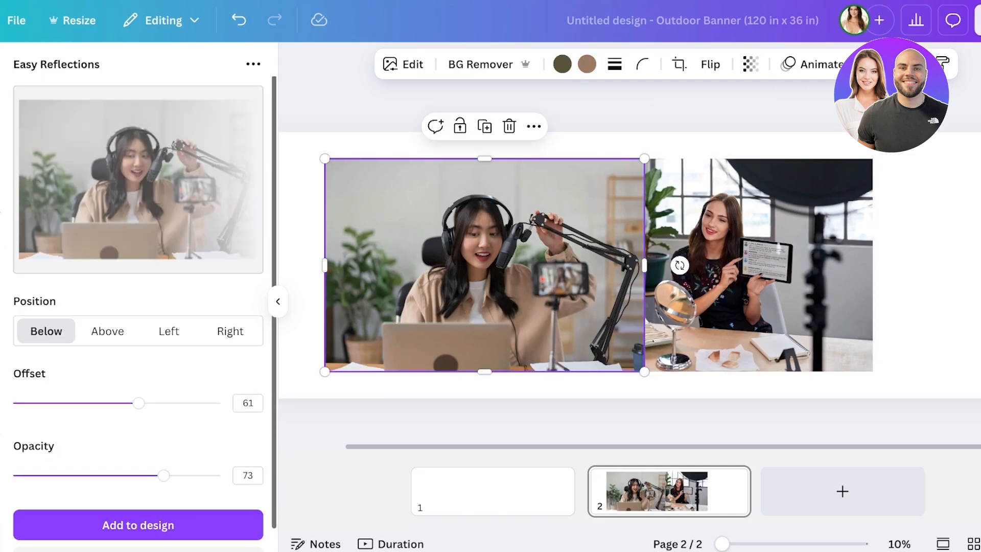
click(231, 331)
click(169, 331)
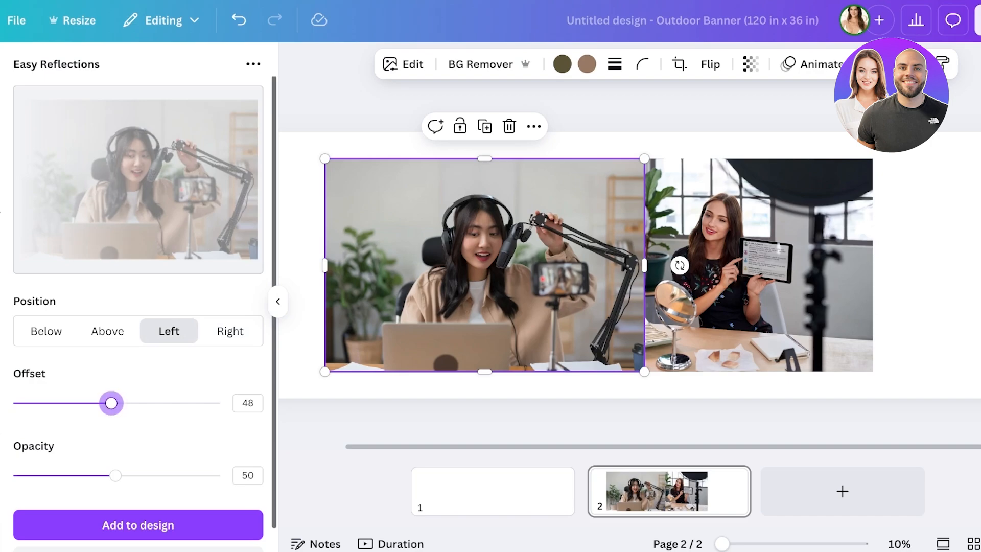
drag(115, 475, 178, 475)
drag(111, 403, 132, 403)
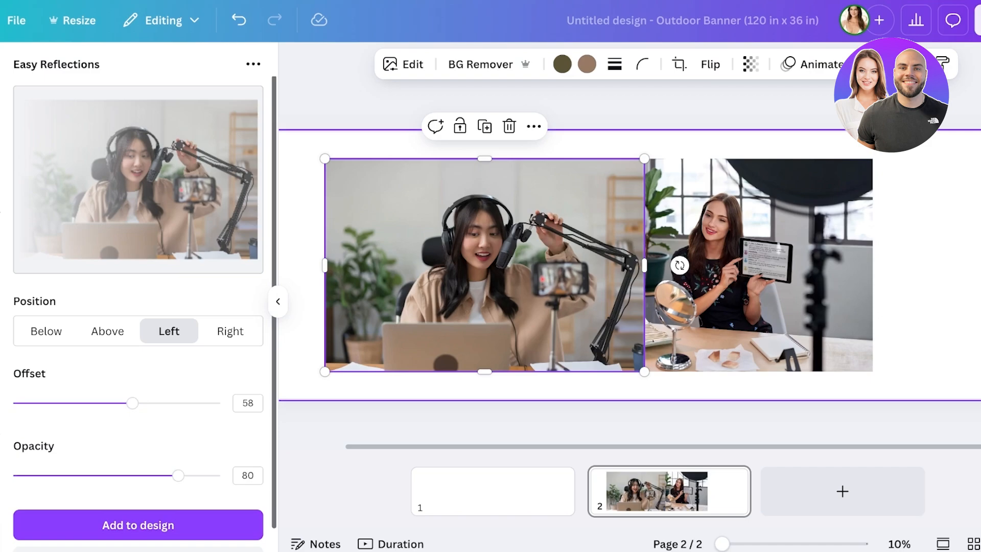
- Add the reflection to the design, move it onto page 1 and enlarge it to about the banner's full height
click(138, 525)
drag(666, 264, 506, 489)
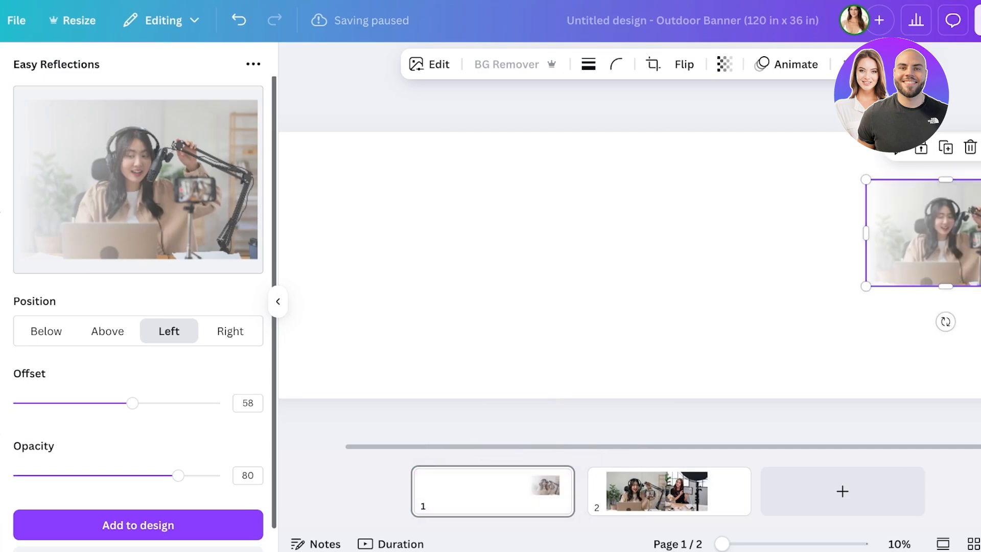
drag(757, 218, 501, 388)
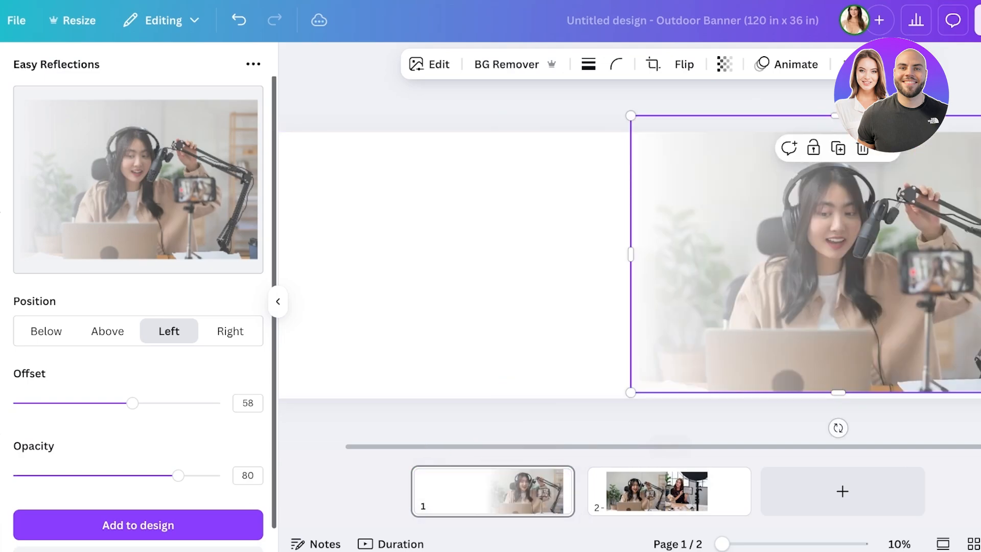
- Move the tablet photo on page 2 clear of the headphones photo and start a new reflection of it
click(669, 490)
drag(760, 275, 816, 276)
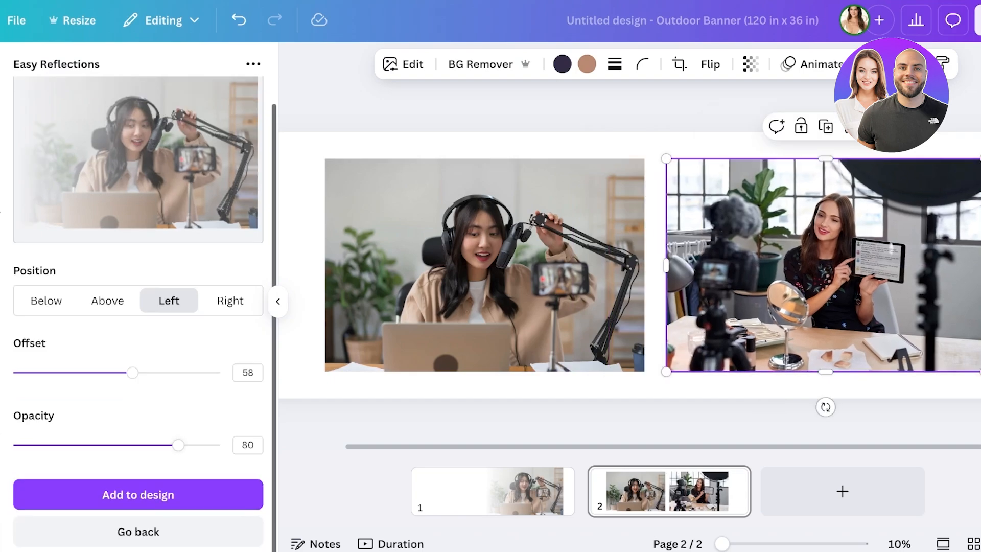
click(138, 530)
click(138, 136)
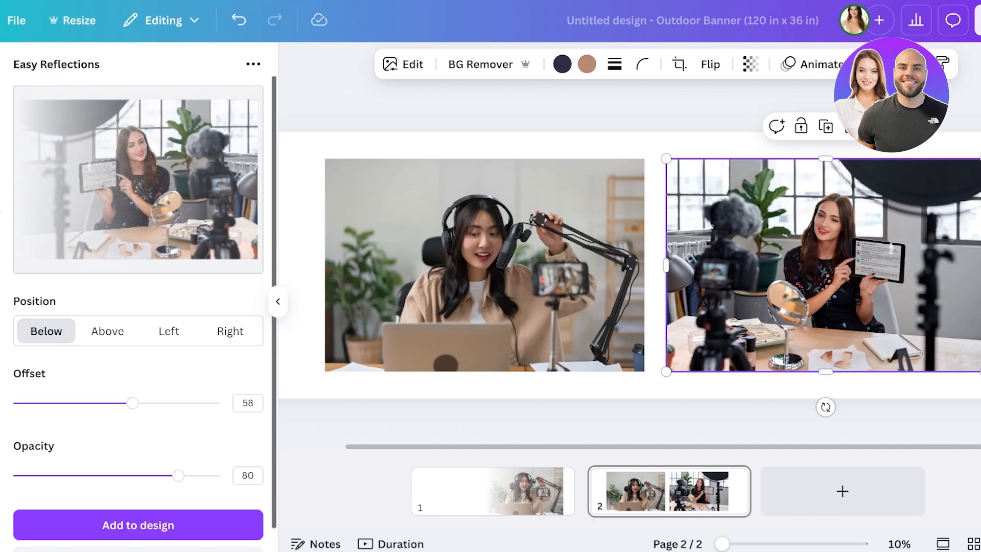
- Try position Right for the tablet photo's reflection with offset 56 and opacity 83, compare it with Left, and try opacity 100
click(231, 330)
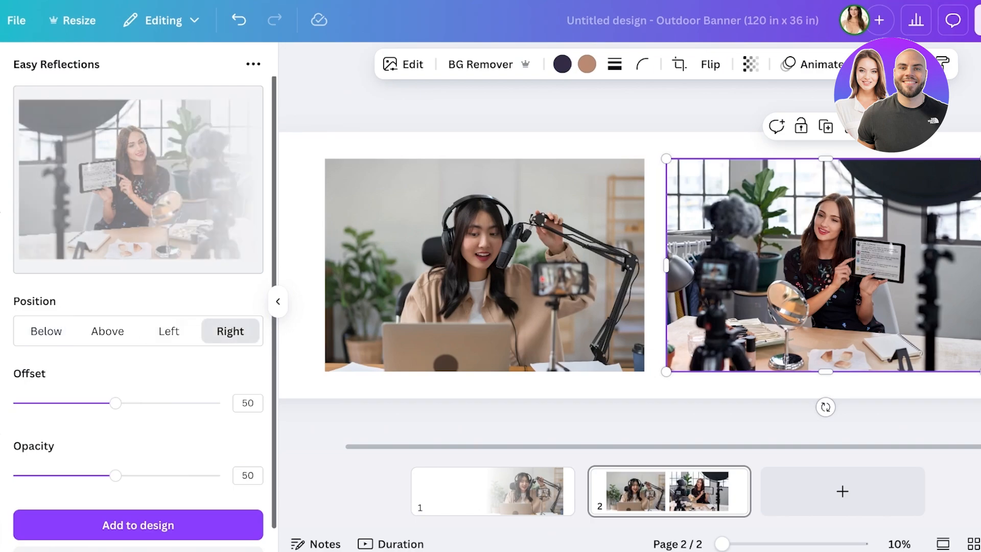
click(169, 331)
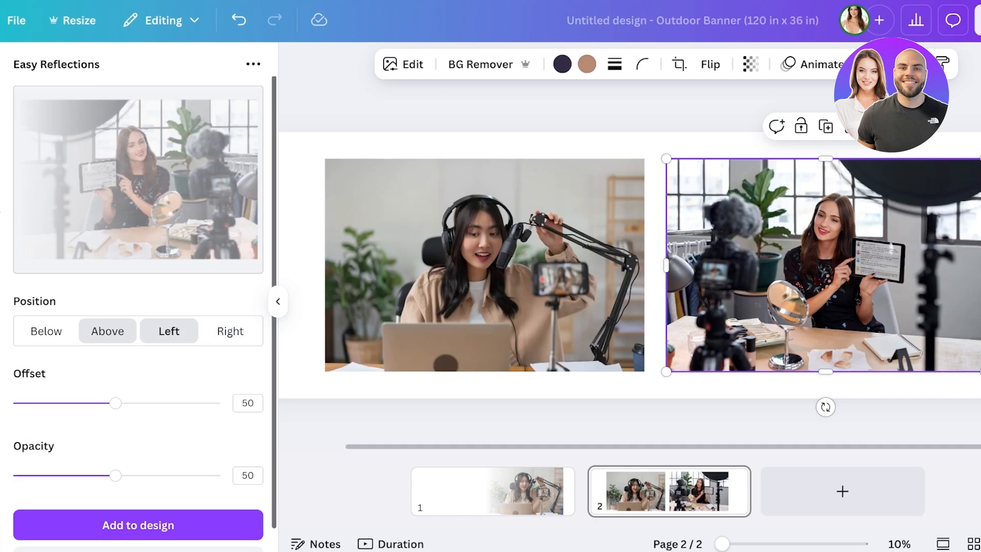
drag(116, 475, 218, 475)
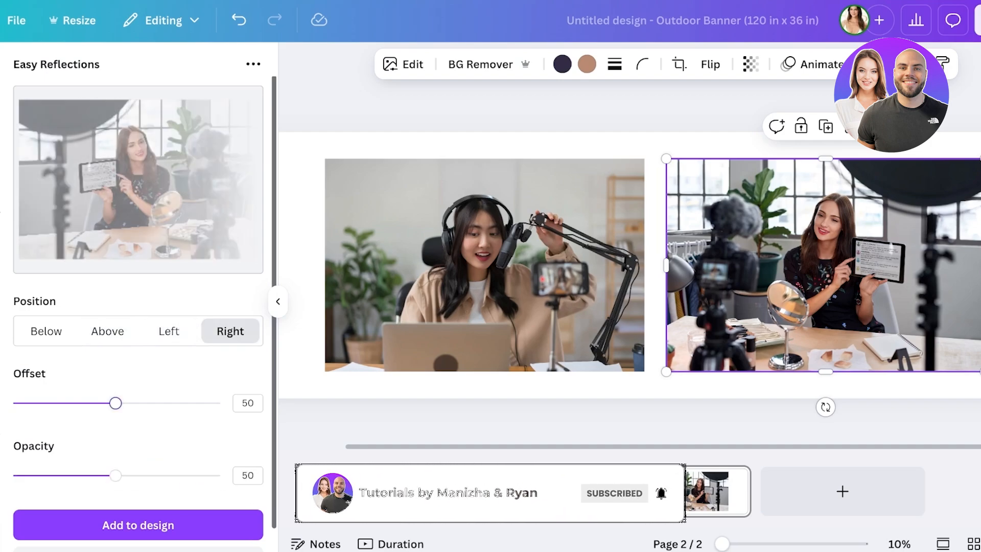
mouse_move(116, 403)
mouse_down()
mouse_move(169, 403)
mouse_move(127, 403)
mouse_up()
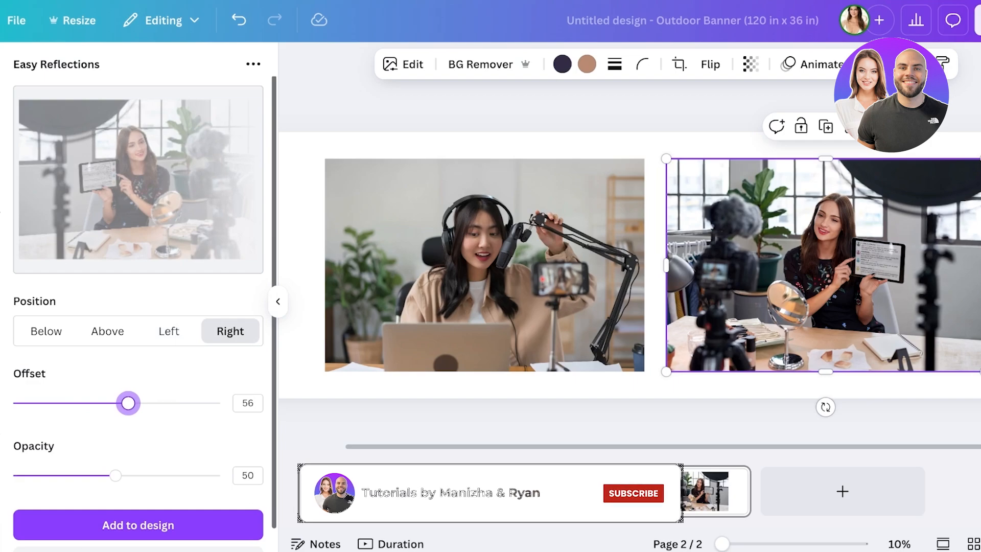
drag(116, 475, 184, 475)
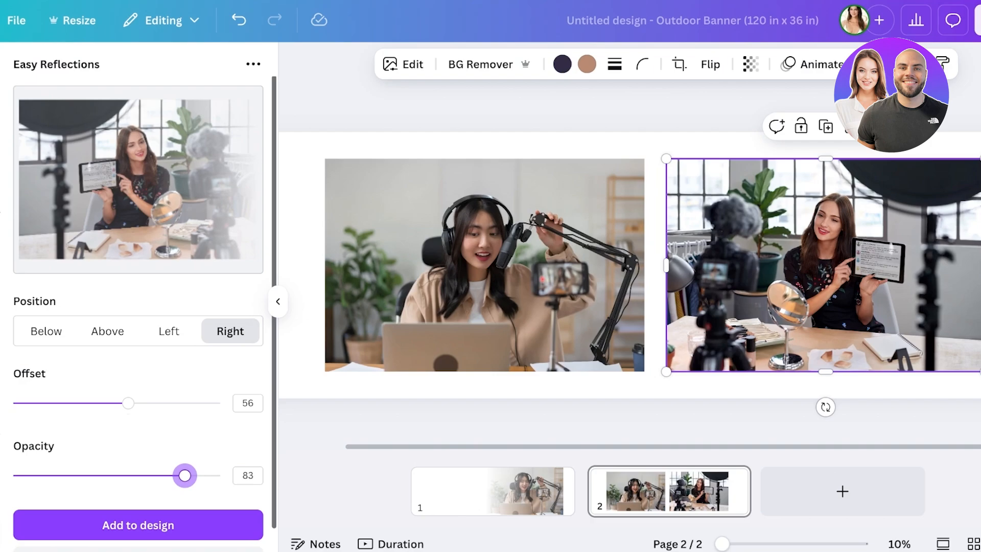
click(169, 331)
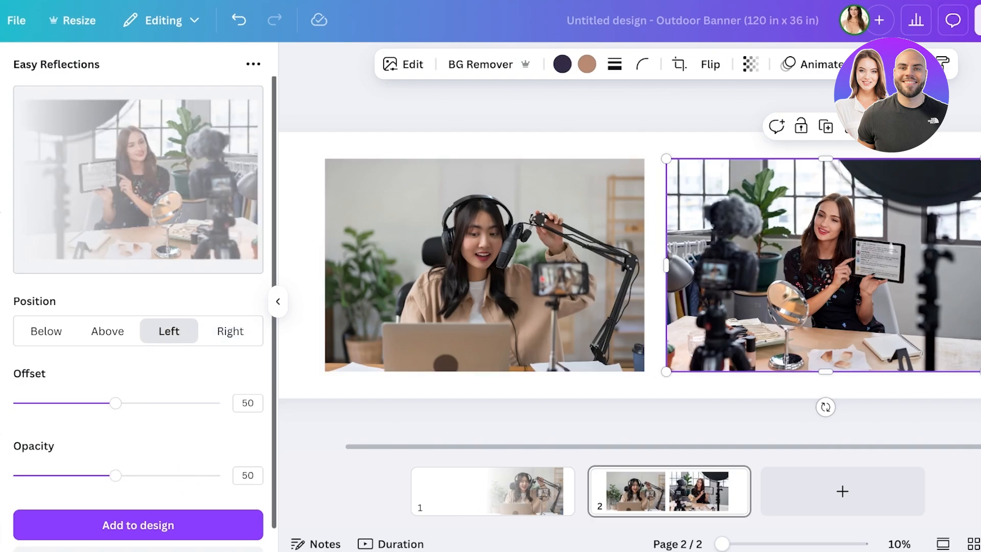
click(230, 331)
drag(115, 475, 218, 475)
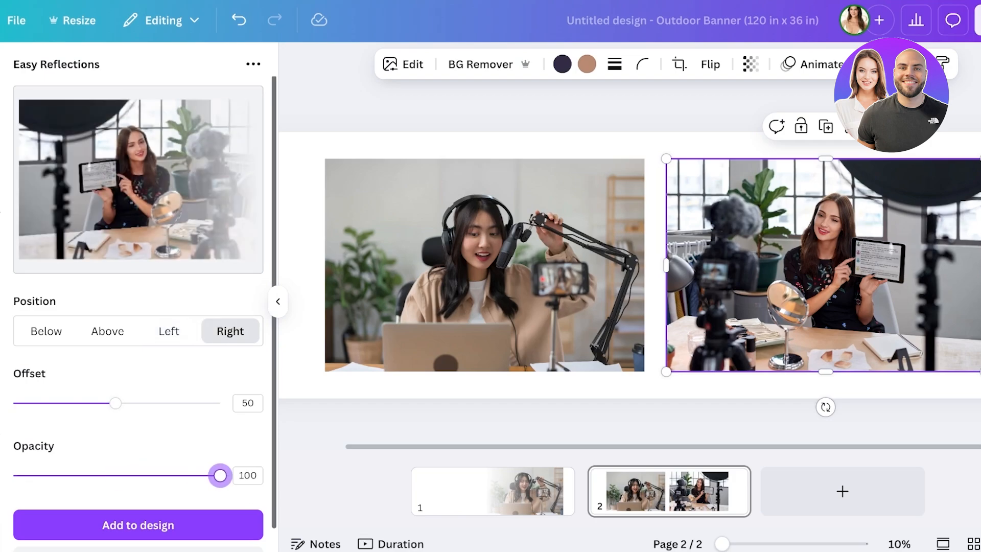
- Set the tablet photo's reflection to position Left, offset 51 and opacity 86
click(169, 331)
mouse_move(115, 403)
mouse_down()
mouse_move(171, 403)
mouse_move(111, 403)
mouse_up()
drag(115, 475, 190, 475)
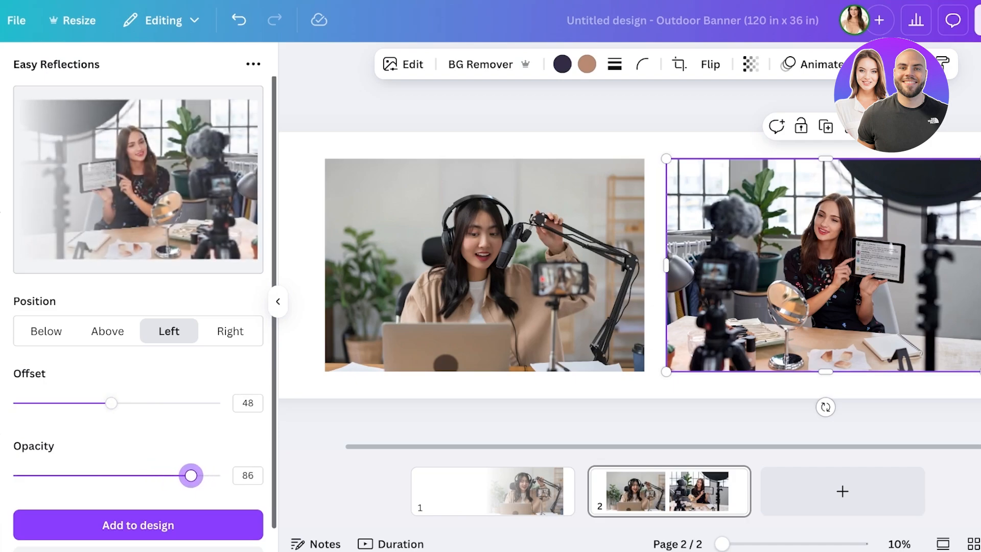
drag(111, 403, 118, 403)
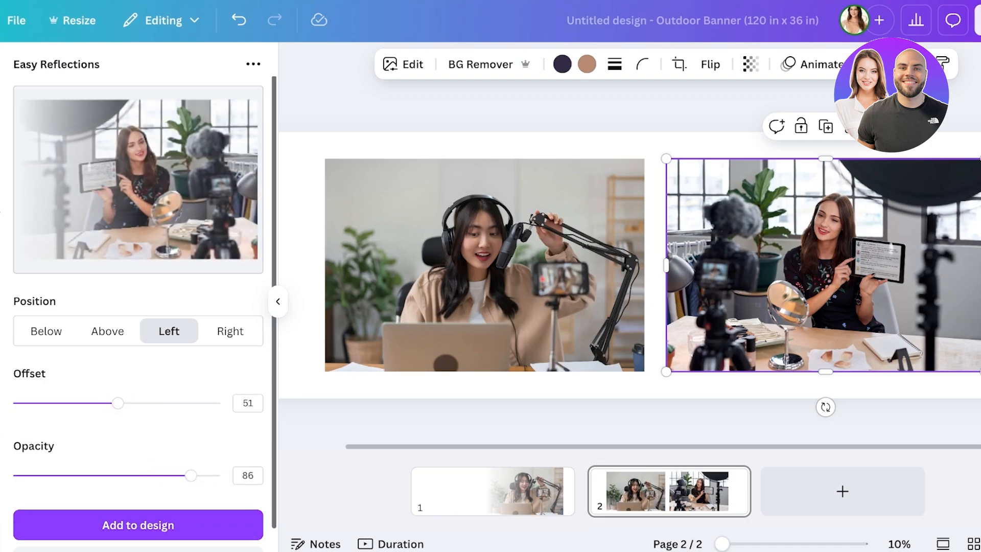
- Add the tablet reflection to the design, move it onto page 1 and flip it horizontally
click(138, 525)
drag(675, 265, 452, 477)
drag(666, 286, 459, 240)
click(683, 64)
click(696, 102)
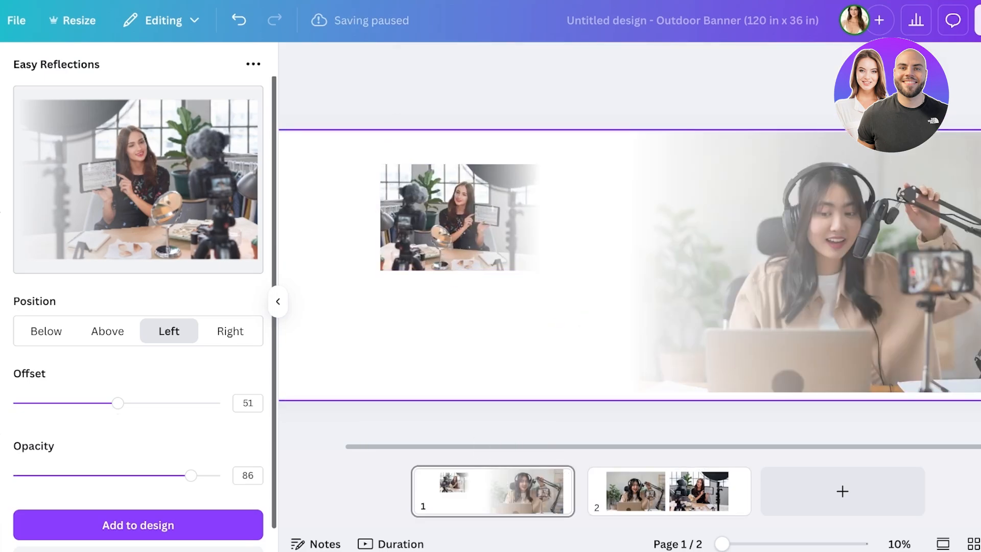
- Enlarge the tablet reflection on page 1 to the banner's full height and position it to overlap the headphones image's faded left side
drag(539, 271, 786, 435)
drag(674, 321, 628, 287)
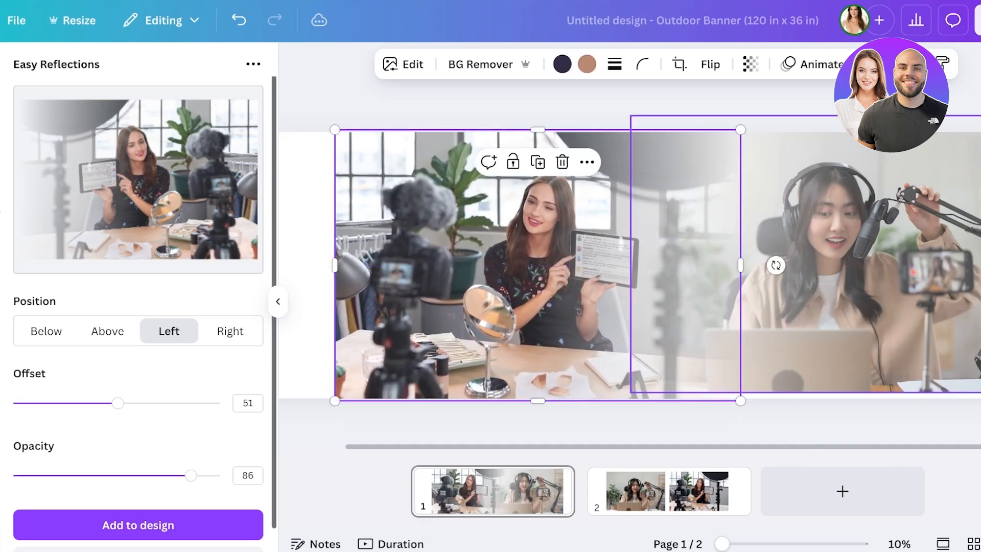
click(817, 307)
click(552, 286)
click(817, 306)
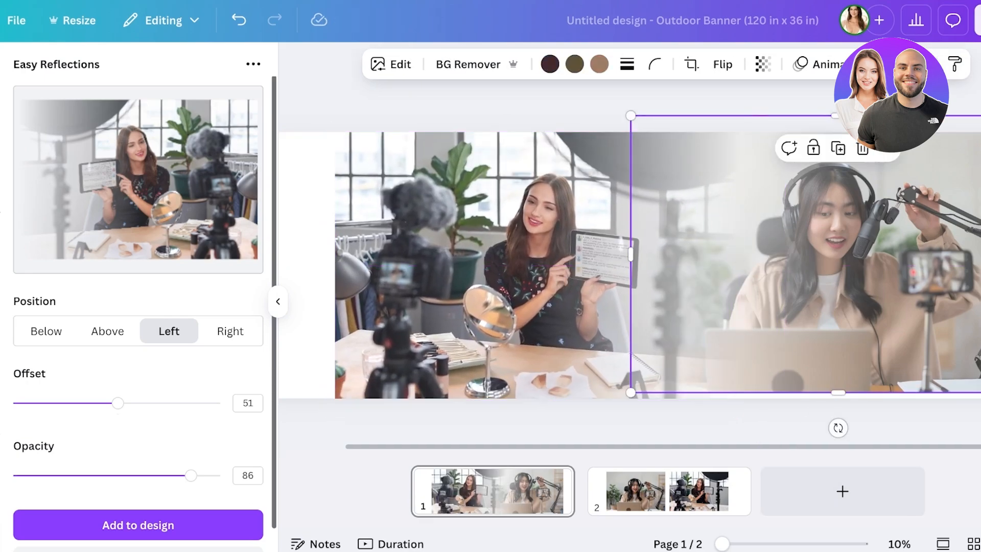
- Shift both images on page 1 toward the banner's left edge and fine-tune each one so they cover the banner's height
click(715, 425)
drag(308, 138, 970, 451)
mouse_move(766, 301)
mouse_down()
mouse_move(722, 308)
mouse_move(766, 309)
mouse_up()
click(715, 425)
drag(510, 286, 509, 281)
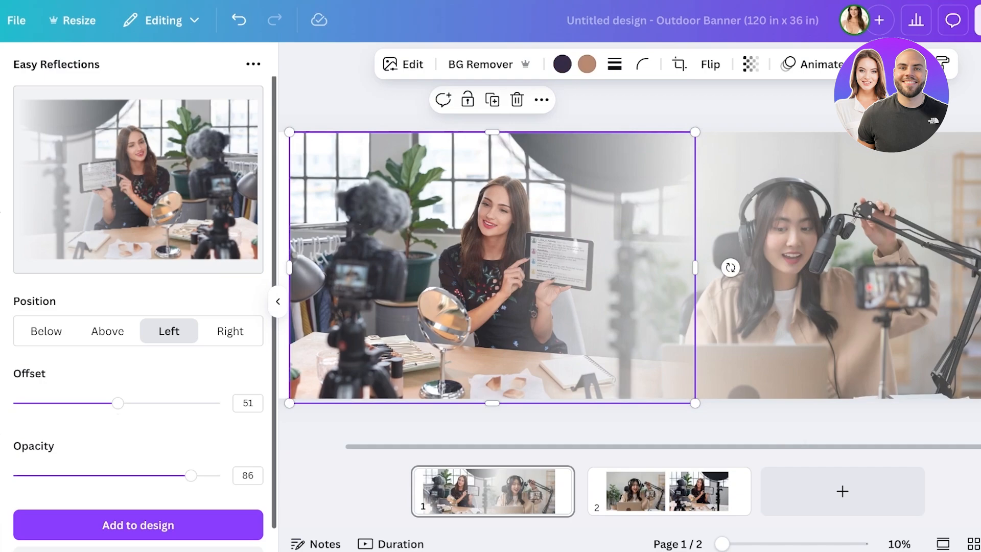
click(715, 425)
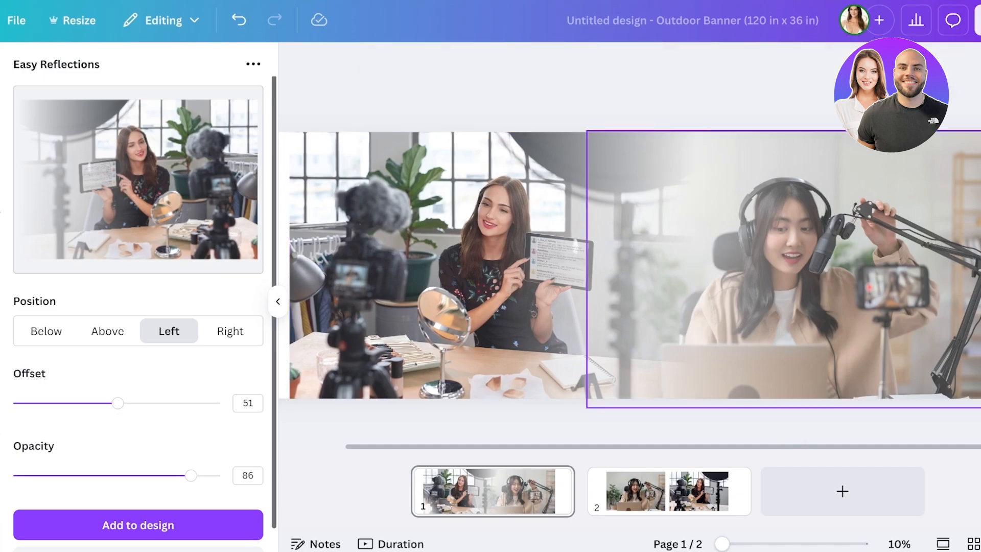
drag(767, 301, 759, 297)
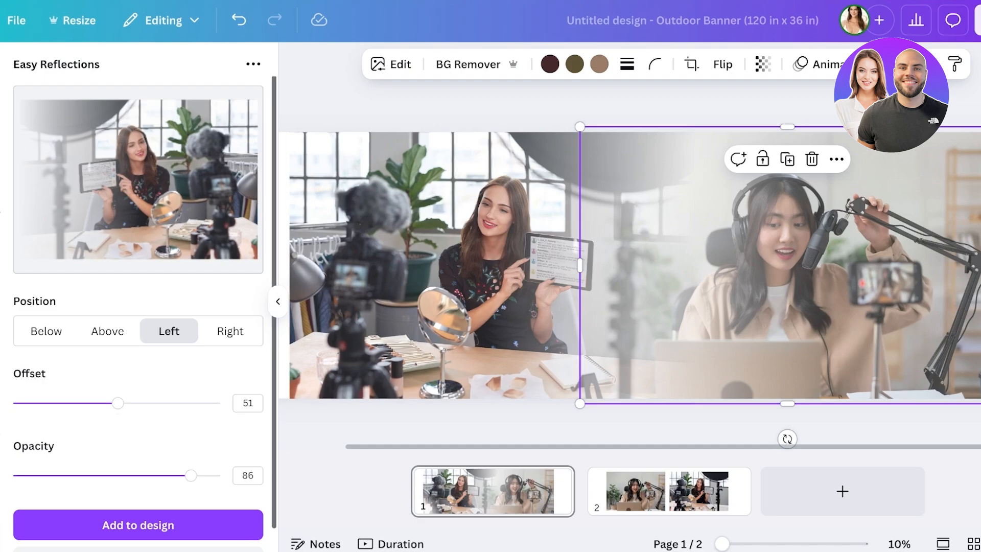
- Create a new reflection of the tablet image on page 1 with position Right, offset 72 and opacity 100
click(490, 423)
scroll(138, 490, down, 1)
click(138, 532)
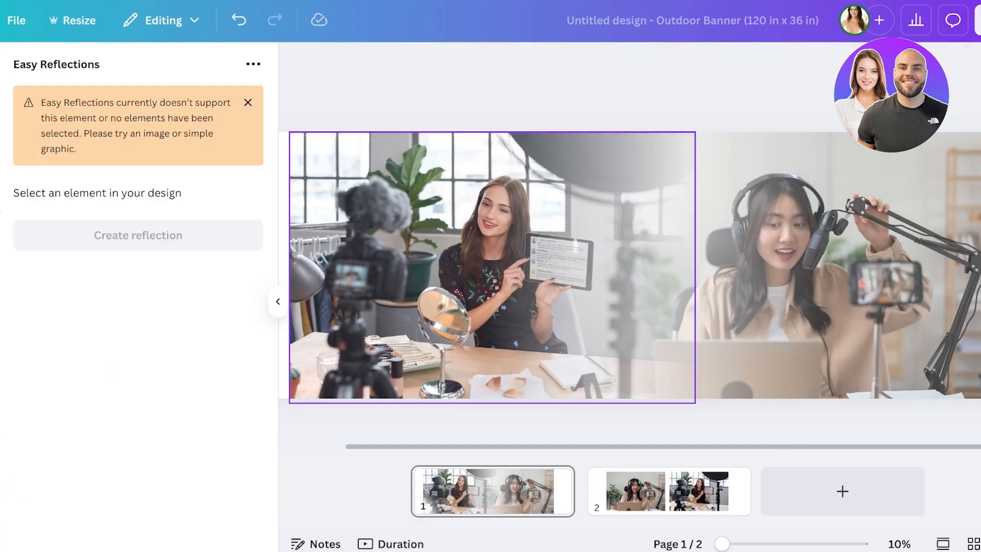
click(492, 268)
click(138, 136)
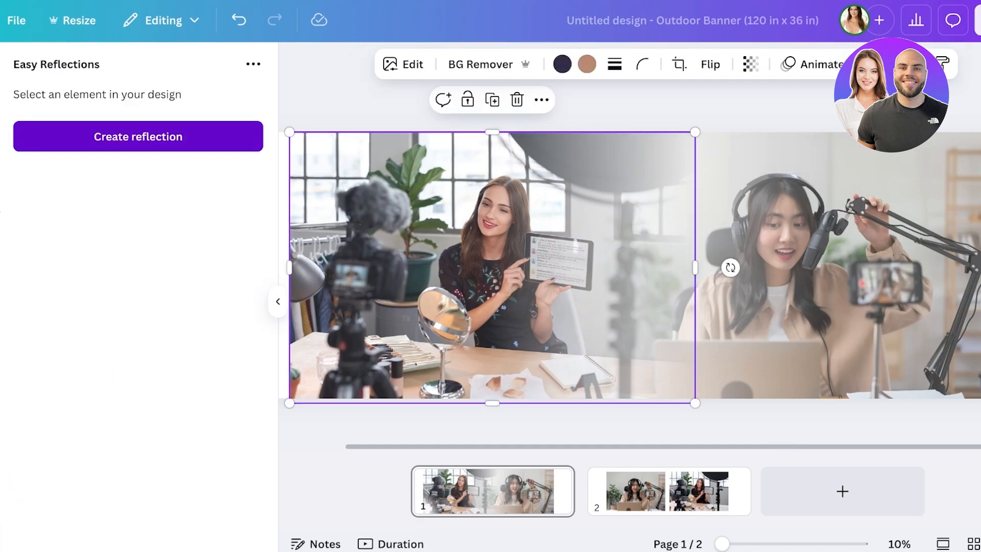
click(107, 330)
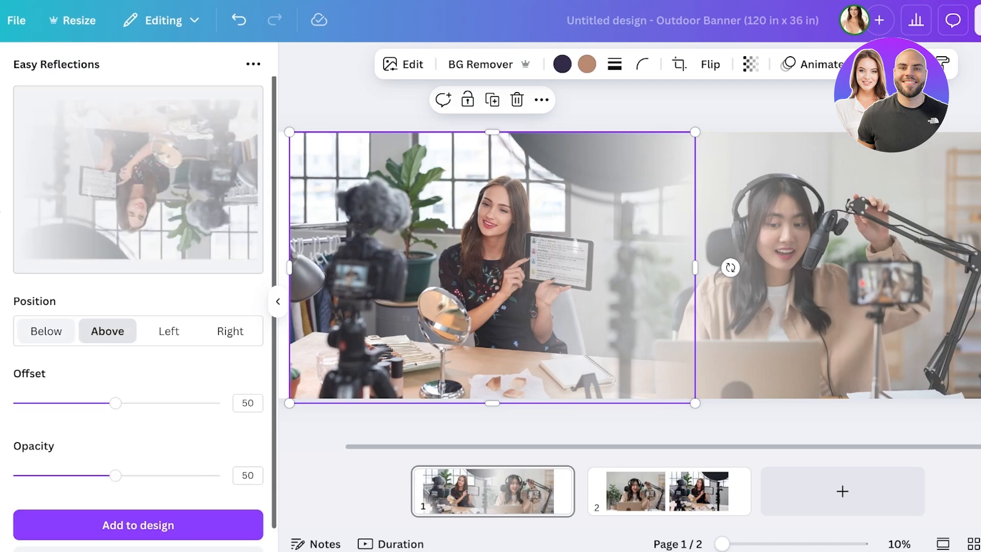
click(46, 331)
click(169, 331)
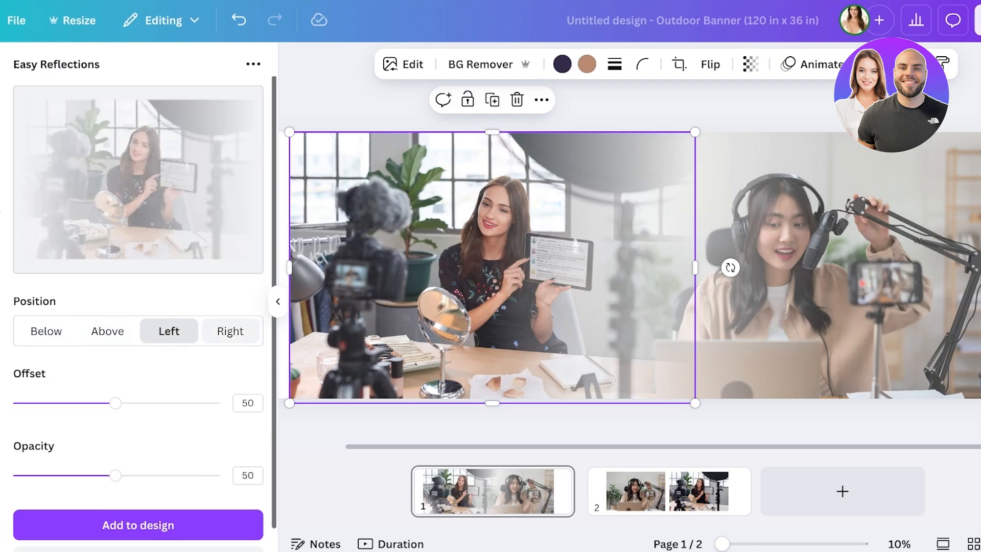
click(231, 331)
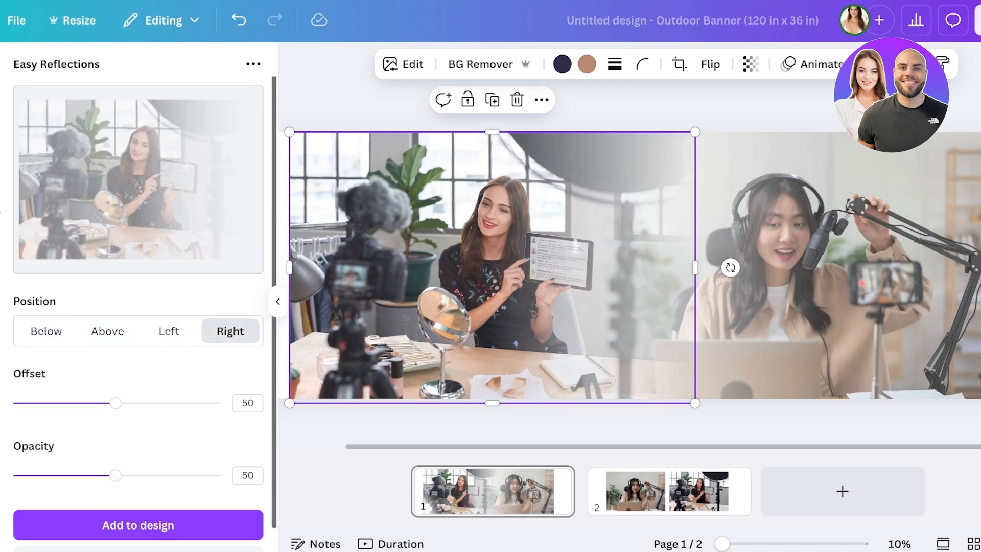
drag(120, 403, 161, 403)
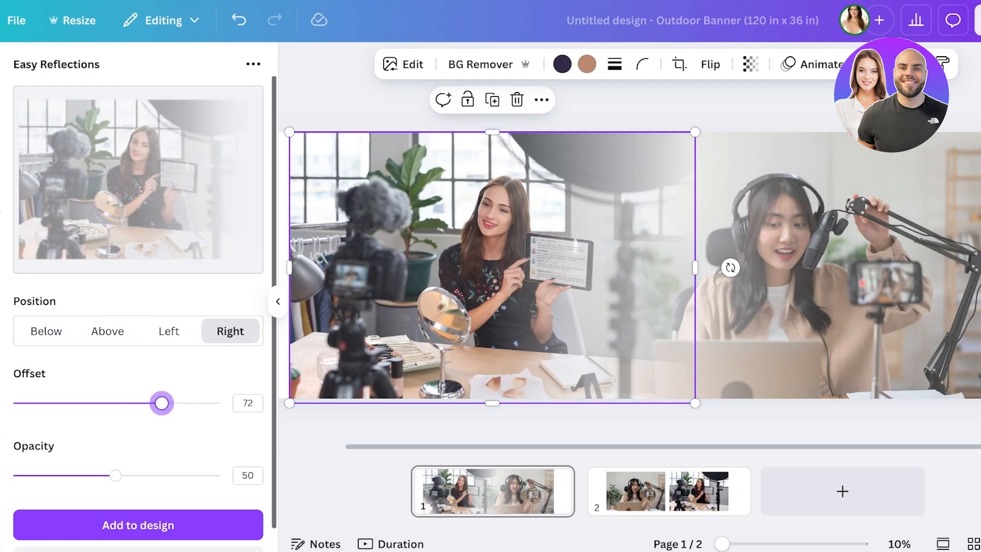
drag(115, 475, 221, 475)
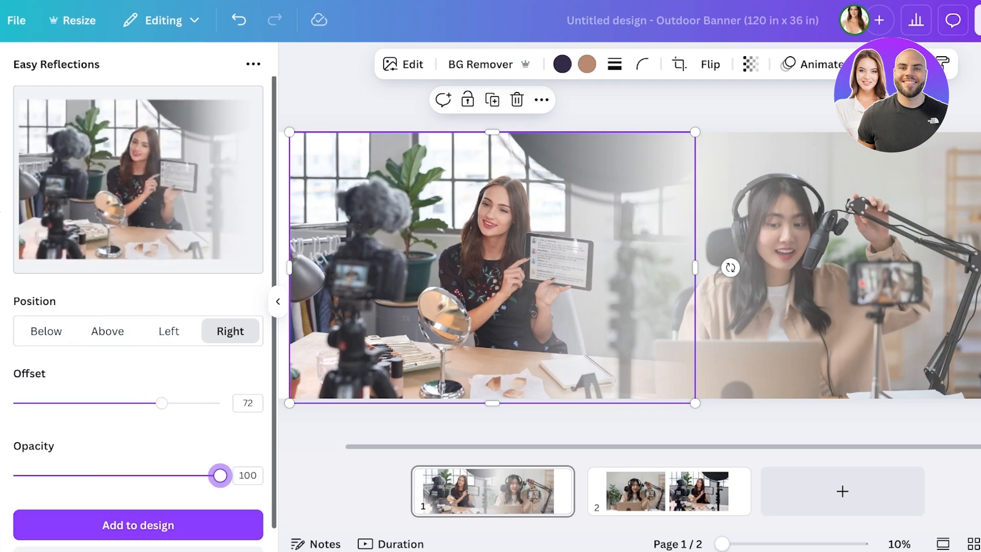
- Replace the tablet image on page 1 with the new reflection, enlarged to nearly the banner's full height on its left side
click(138, 525)
click(490, 270)
key(Delete)
click(648, 260)
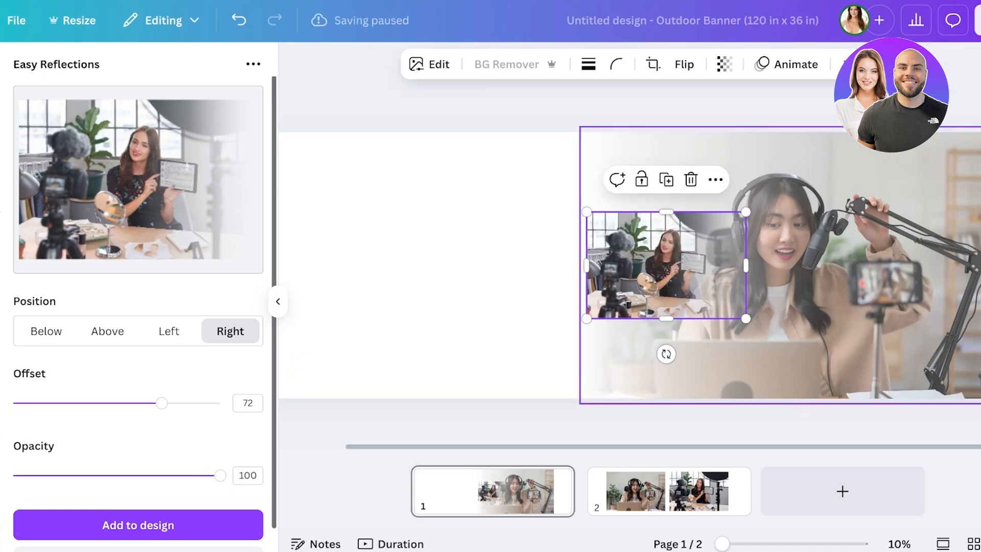
drag(587, 212, 354, 56)
drag(550, 187, 495, 263)
- Try adding a reflection of the page 1 headphones image with position Left, offset 25 and opacity 100, and delete it
click(736, 265)
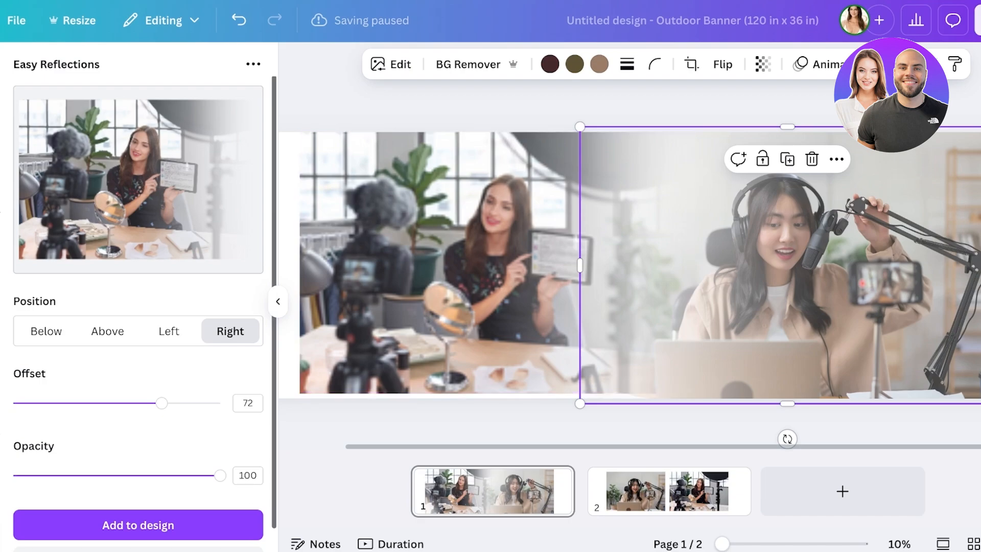
scroll(148, 516, down, 1)
click(137, 537)
click(138, 135)
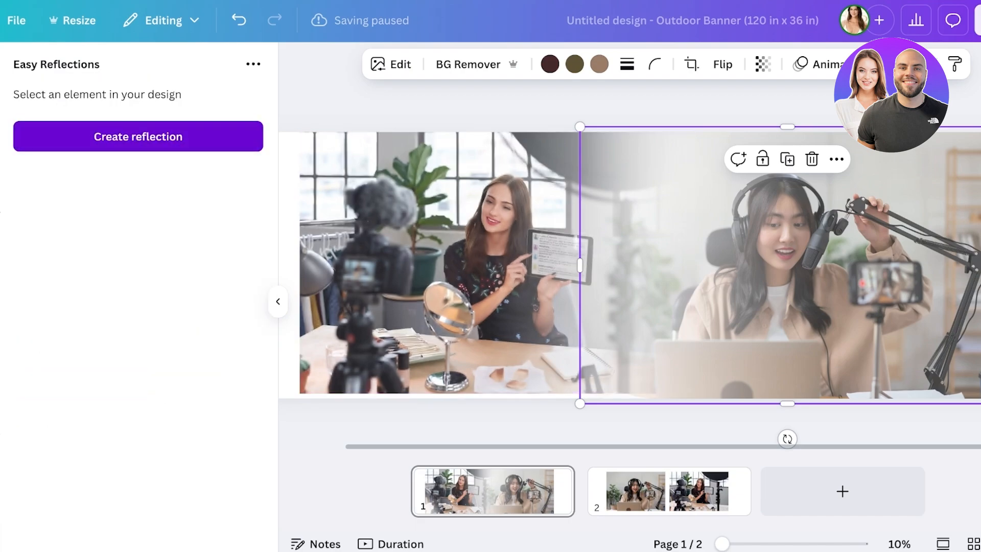
click(169, 331)
click(230, 331)
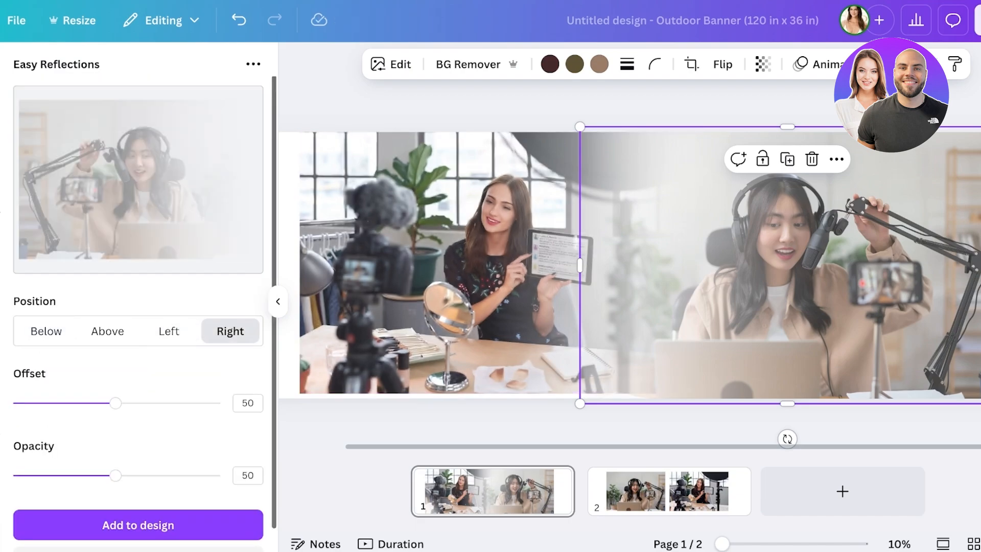
click(169, 331)
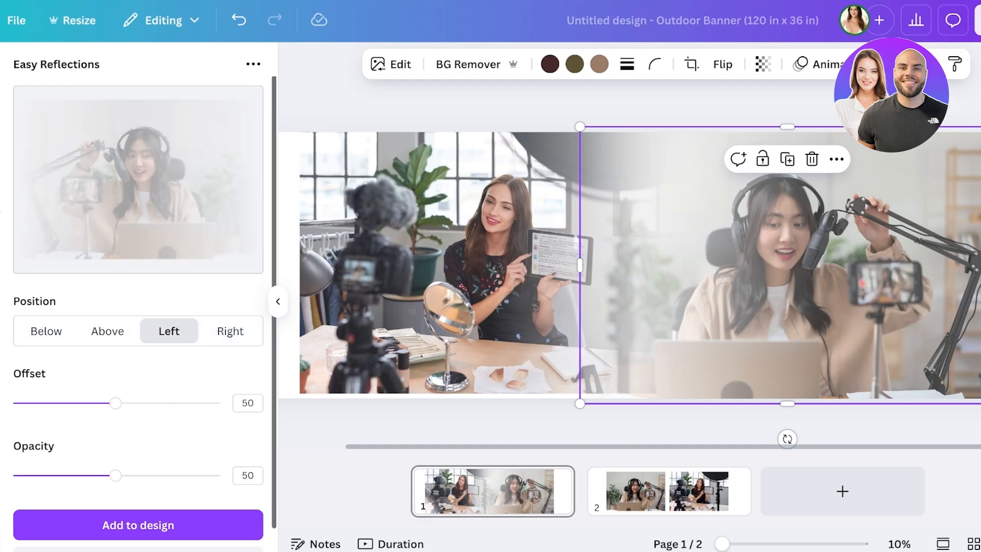
drag(115, 403, 62, 403)
drag(116, 475, 220, 475)
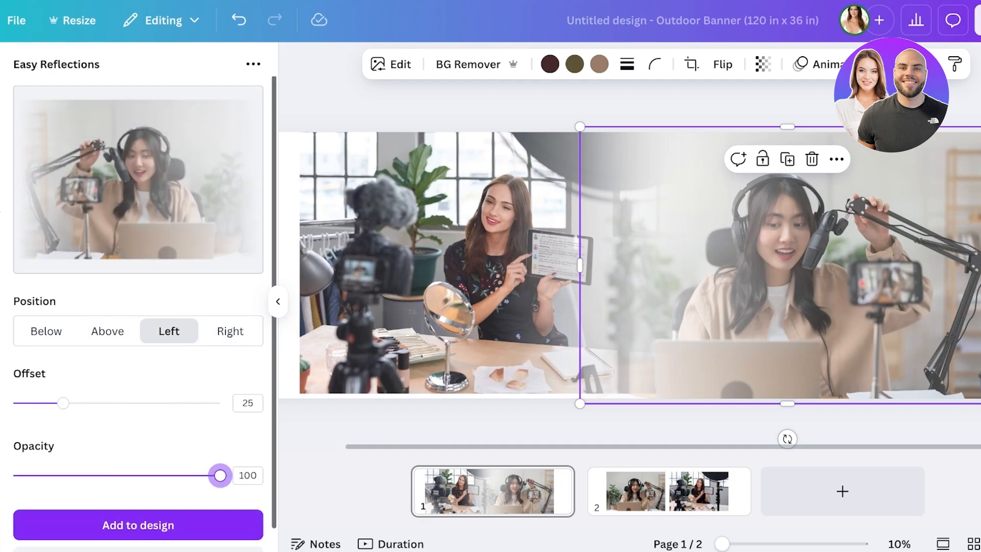
click(137, 525)
key(Delete)
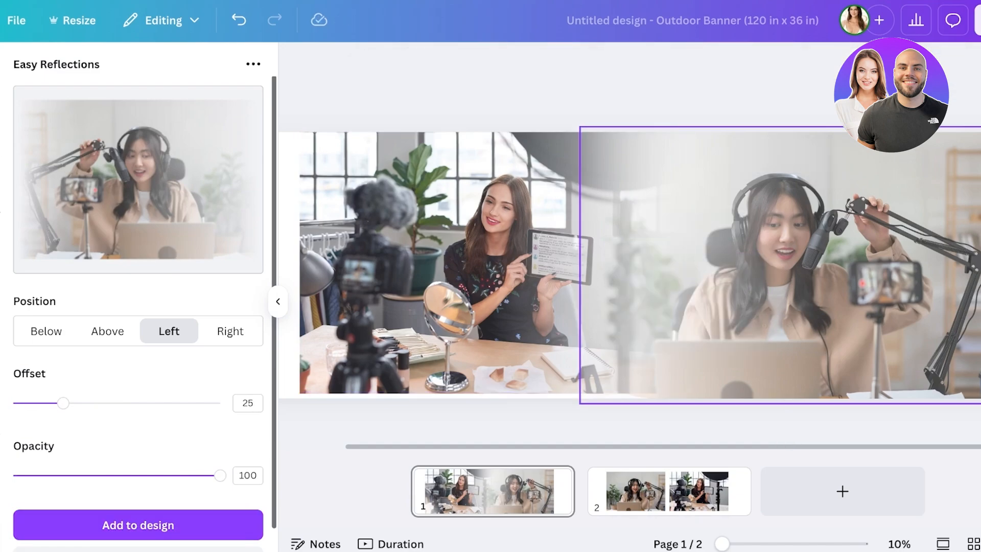
- Create a new Easy Reflections version of the page 1 headphones image with position Right, offset 67 and opacity 100
click(756, 286)
scroll(138, 409, down, 1)
click(138, 532)
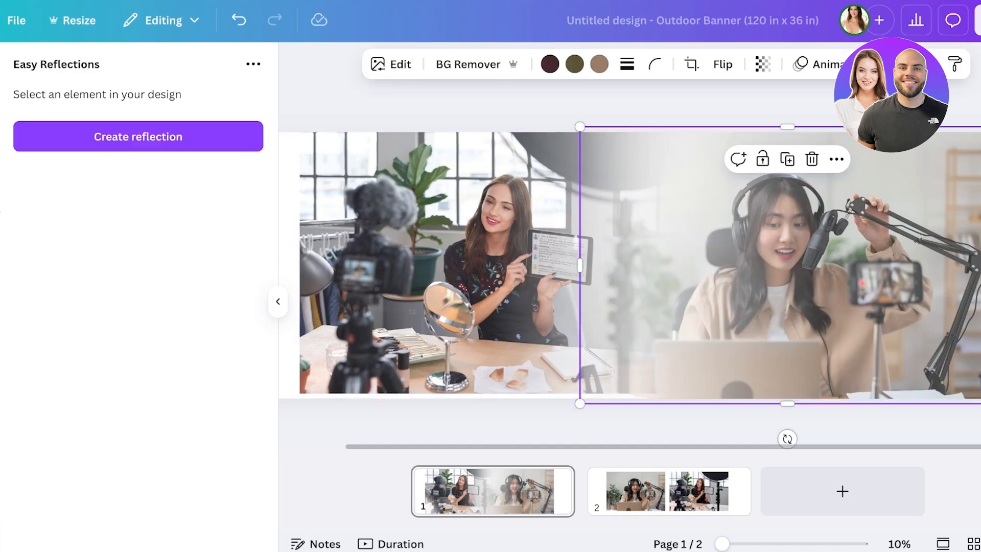
click(138, 136)
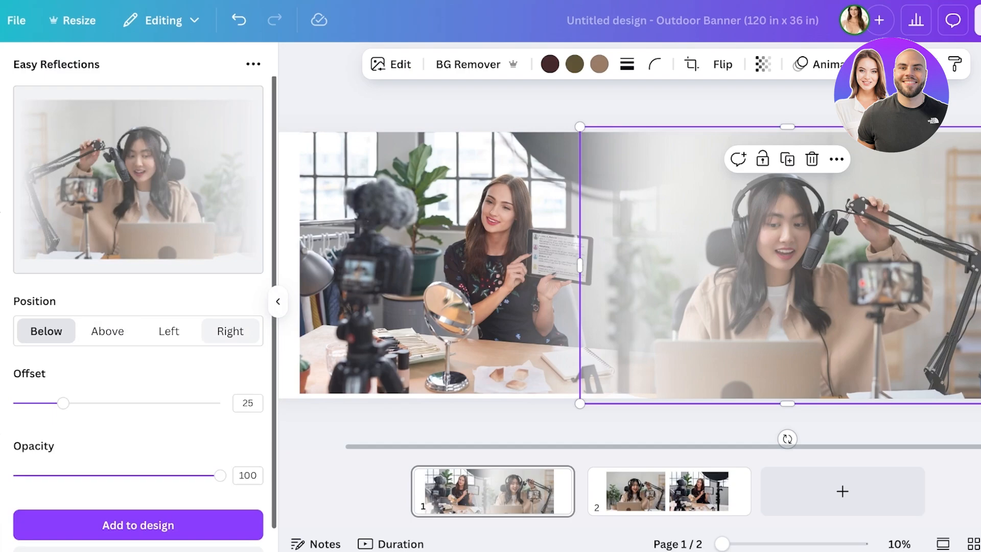
click(230, 331)
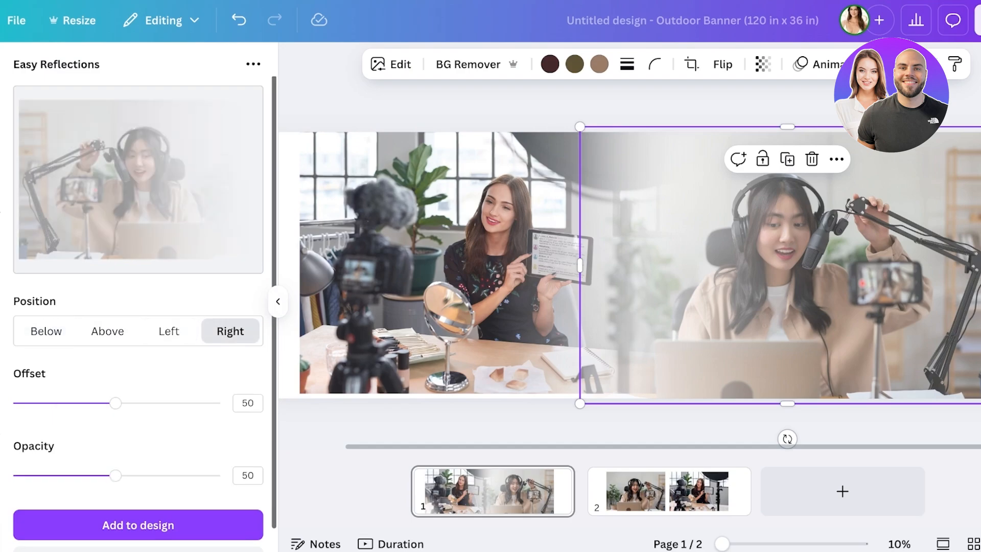
drag(136, 403, 178, 403)
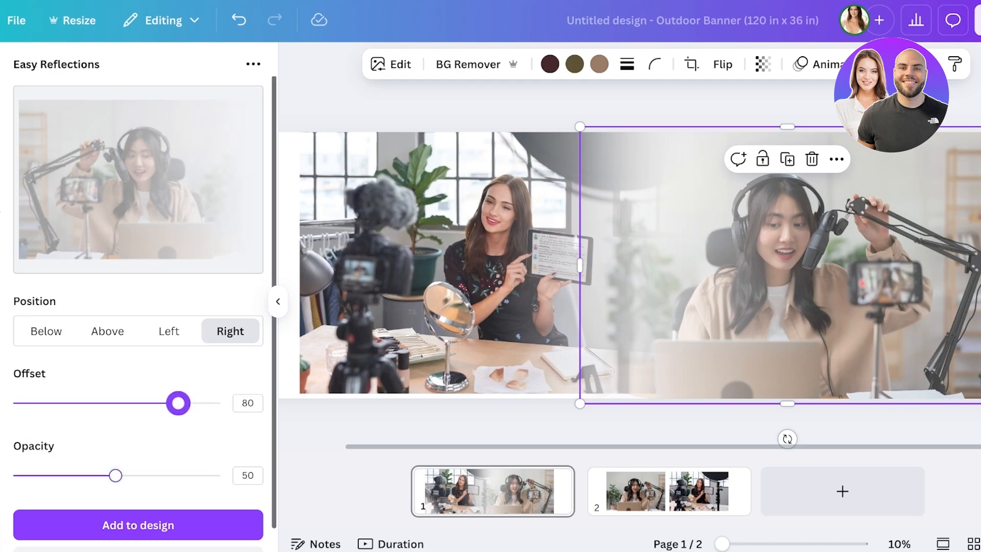
drag(116, 475, 220, 475)
drag(177, 403, 152, 403)
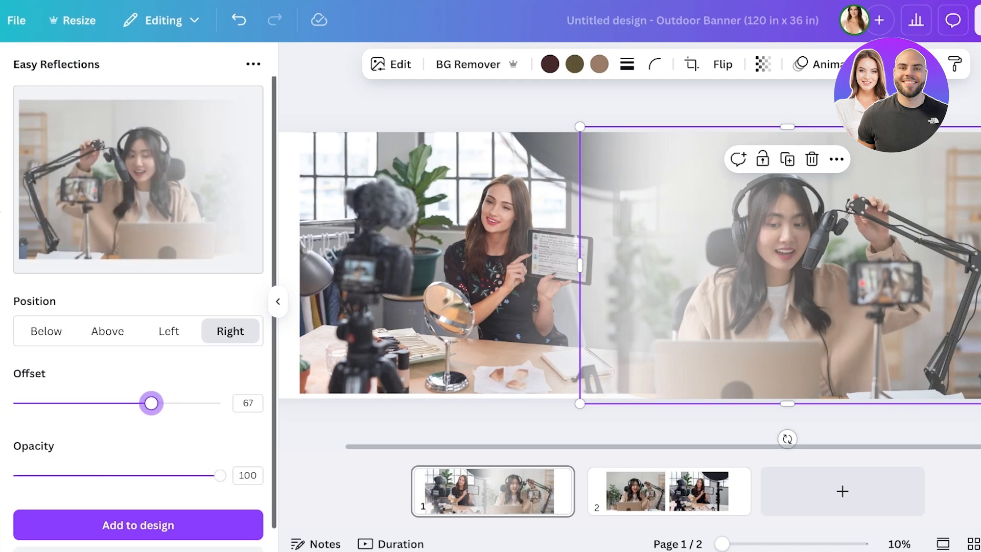
click(138, 524)
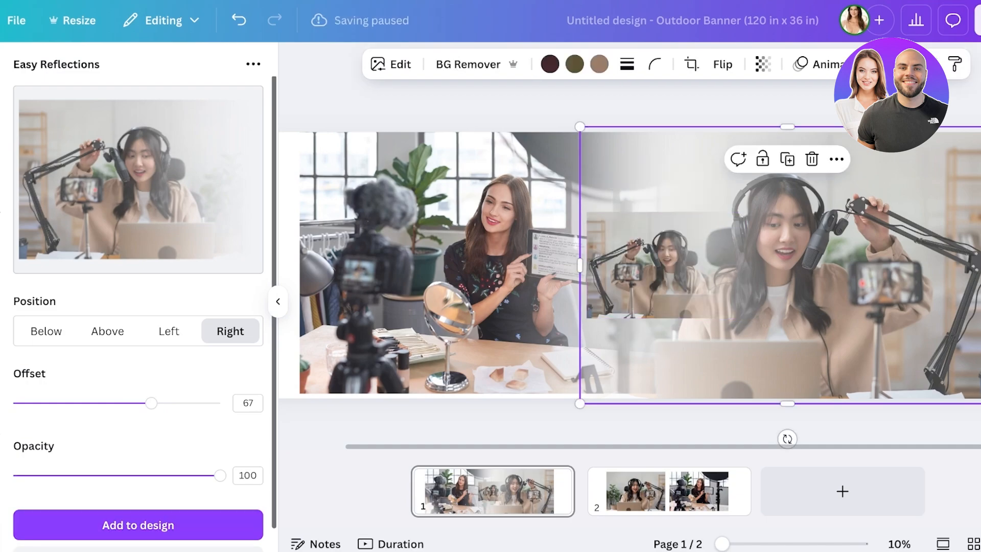
- Replace the headphones image on page 1 with the new reflection, flipped horizontally and enlarged to cover the banner's height beside the tablet image
key(Delete)
click(666, 265)
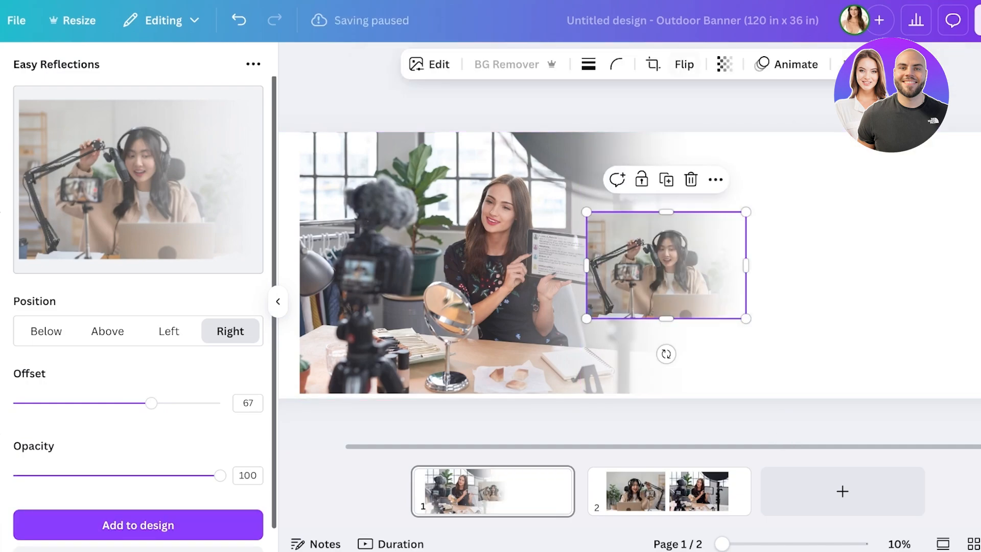
click(683, 65)
click(696, 104)
drag(666, 265, 648, 186)
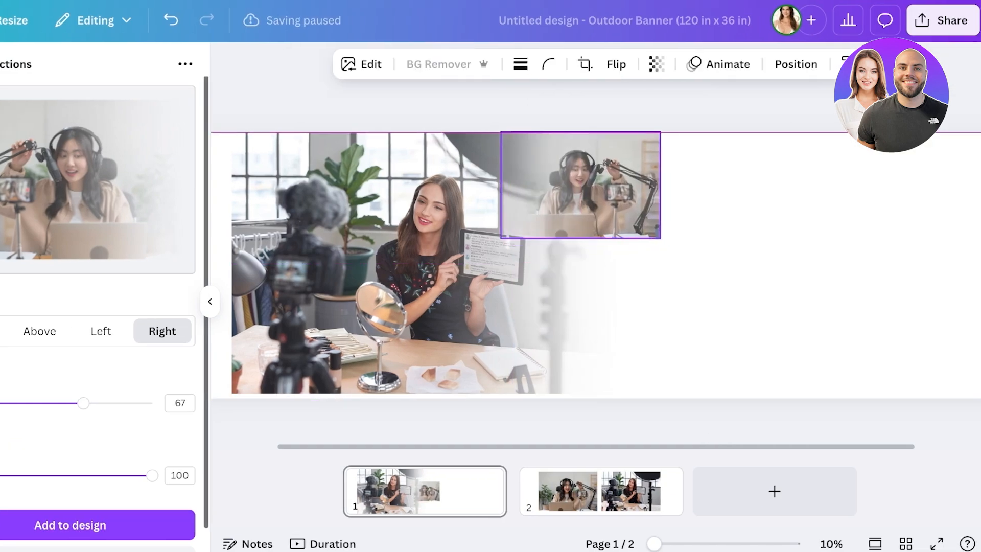
drag(660, 238, 928, 410)
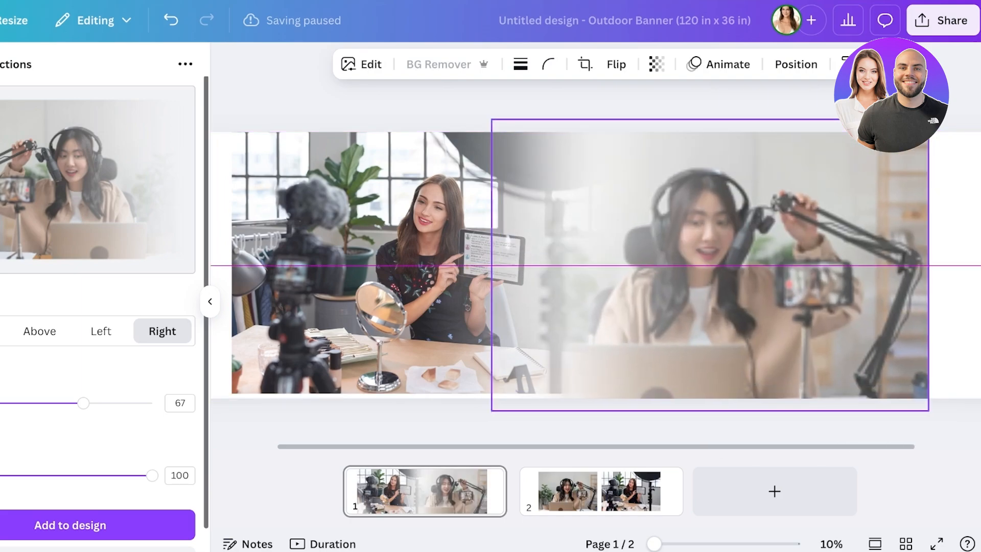
drag(710, 265, 706, 265)
click(953, 265)
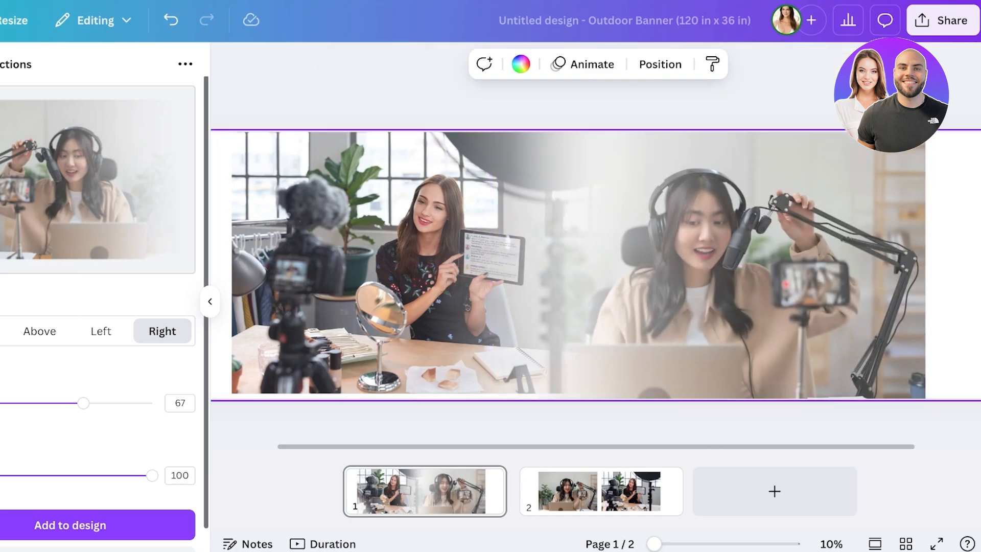
click(945, 427)
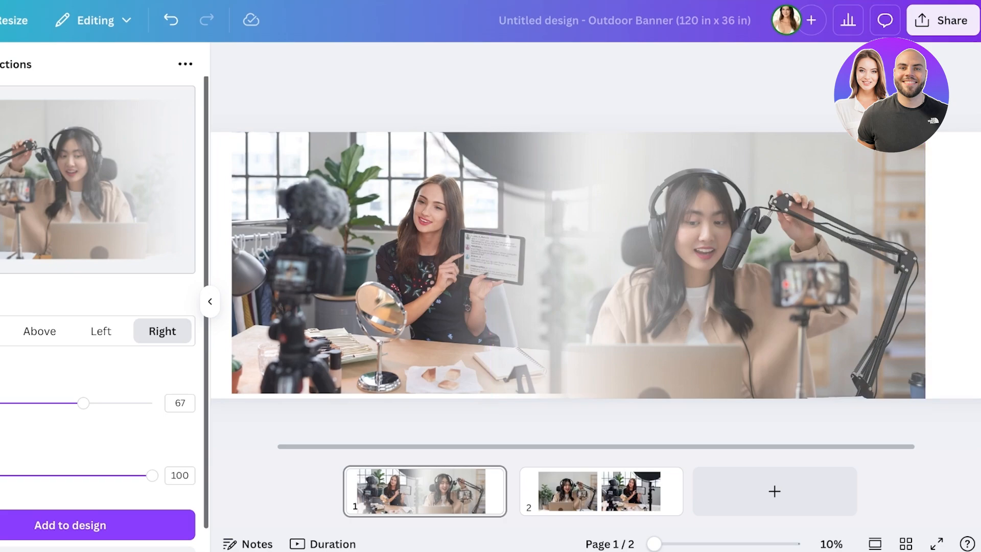
click(185, 64)
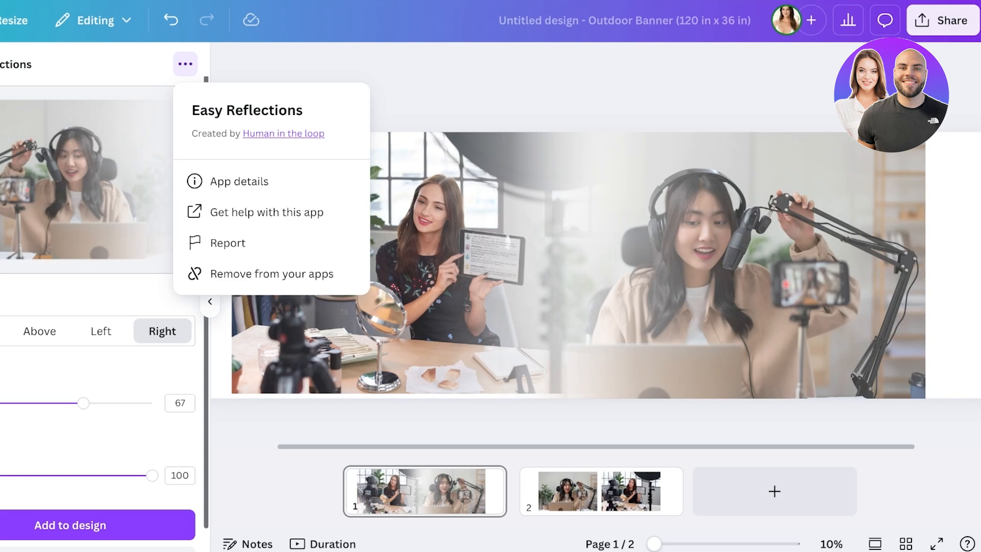
key(Escape)
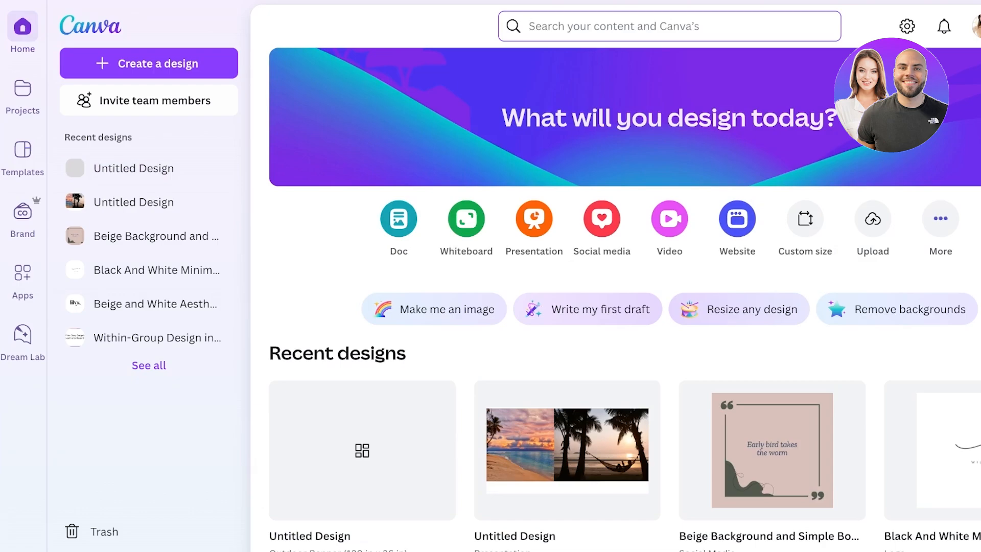
- Create a blank presentation and add the sunset beach photo with palm trees from a photo search for "beach"
click(533, 219)
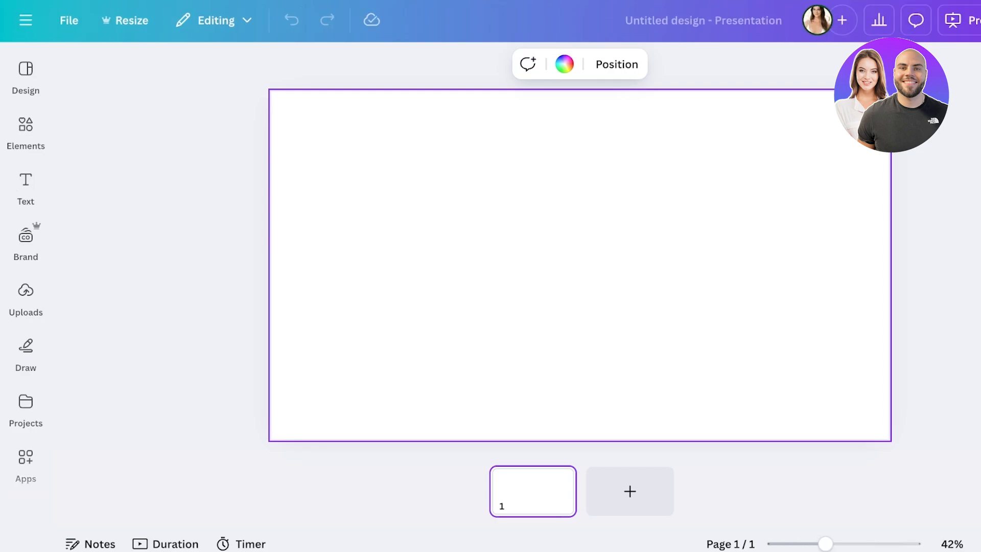
mouse_move(26, 132)
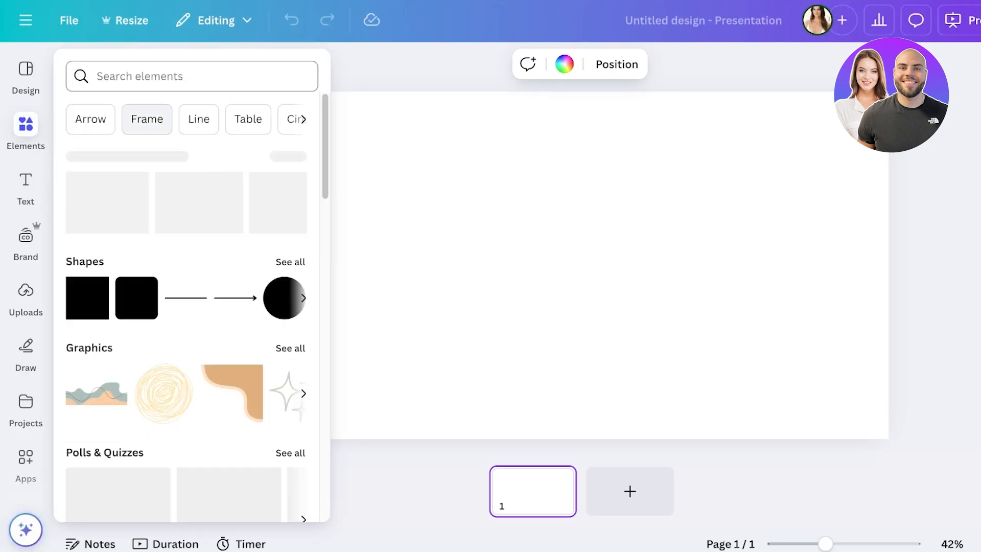
click(153, 76)
text(f)
key(BackSpace)
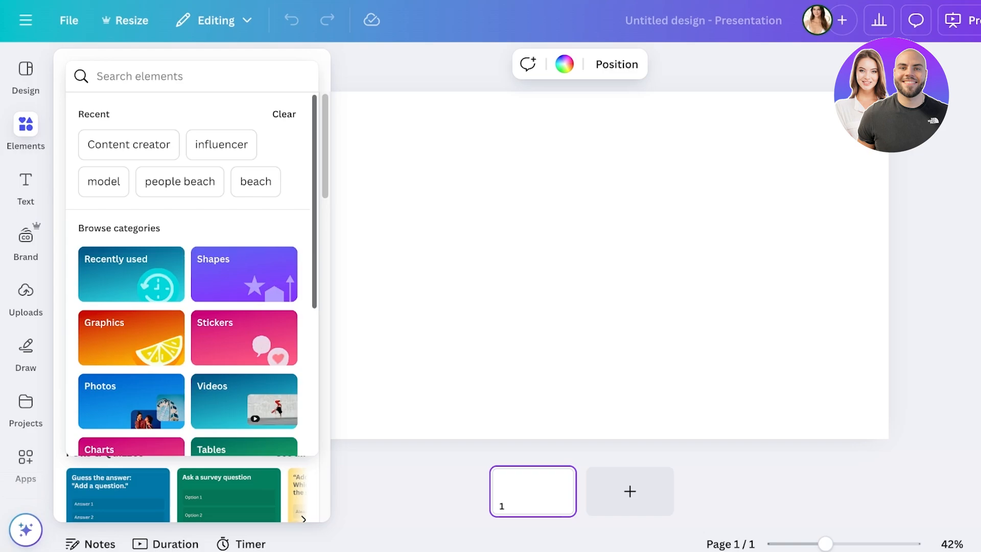
text(beach)
key(Return)
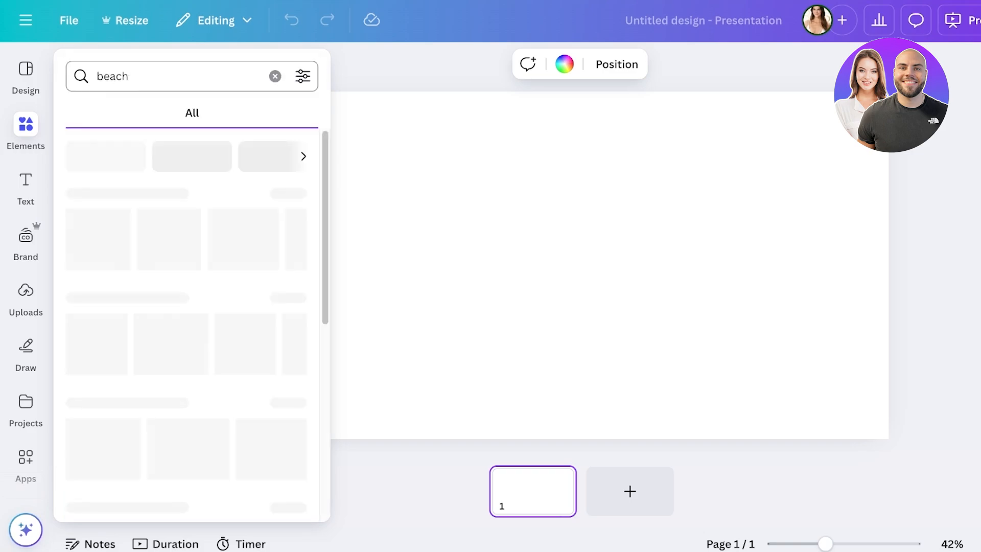
click(290, 298)
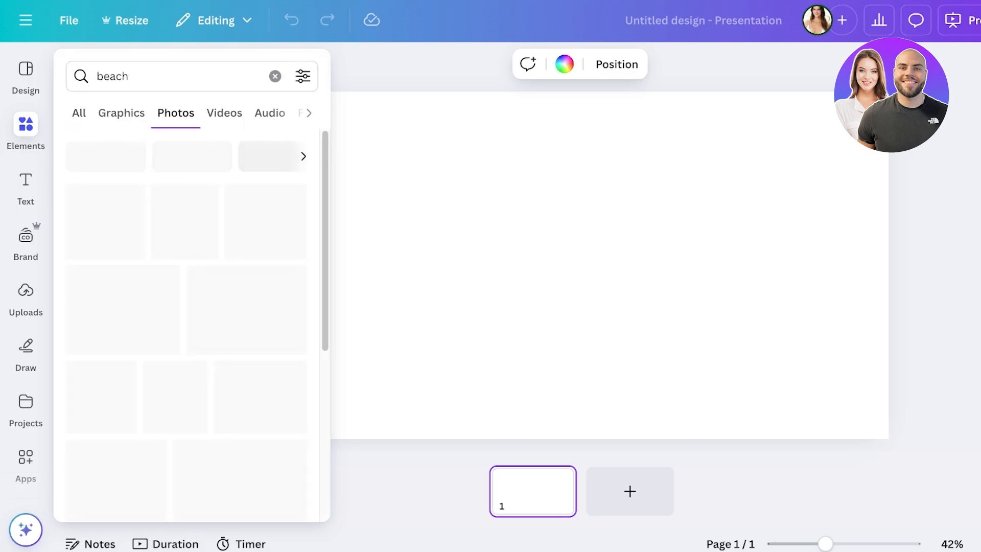
click(247, 223)
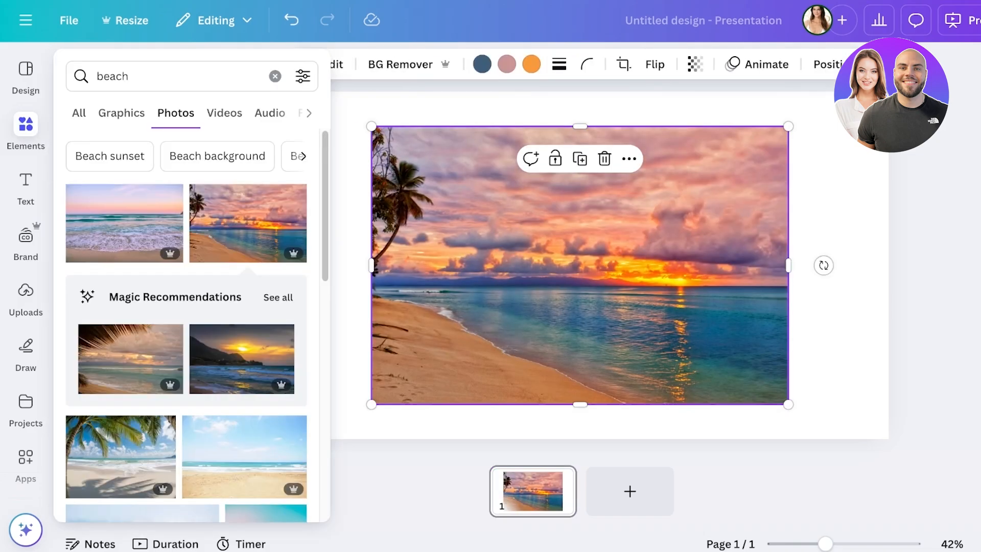
- Search the photos for "people on beach" and add the picture of four people walking arm in arm along the shore
click(275, 76)
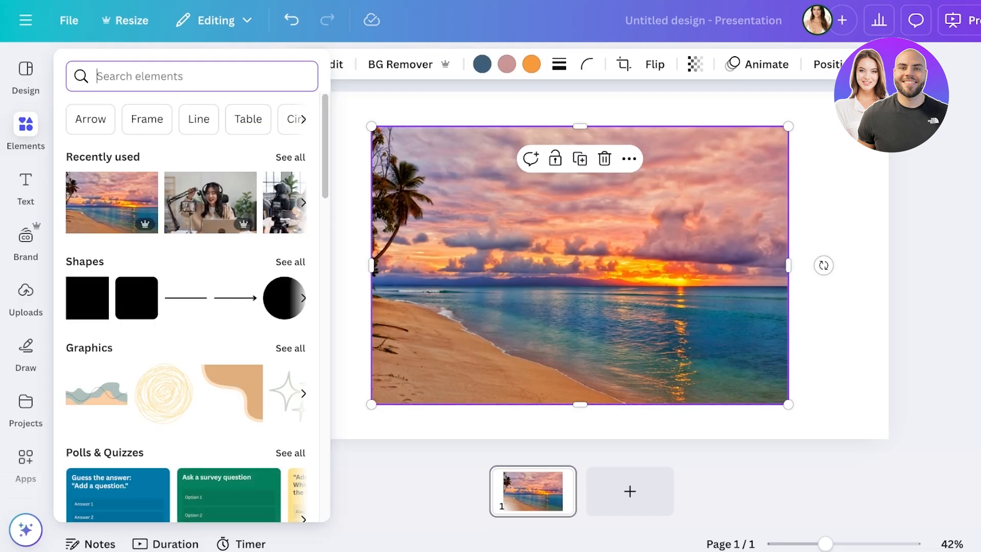
text(people on b)
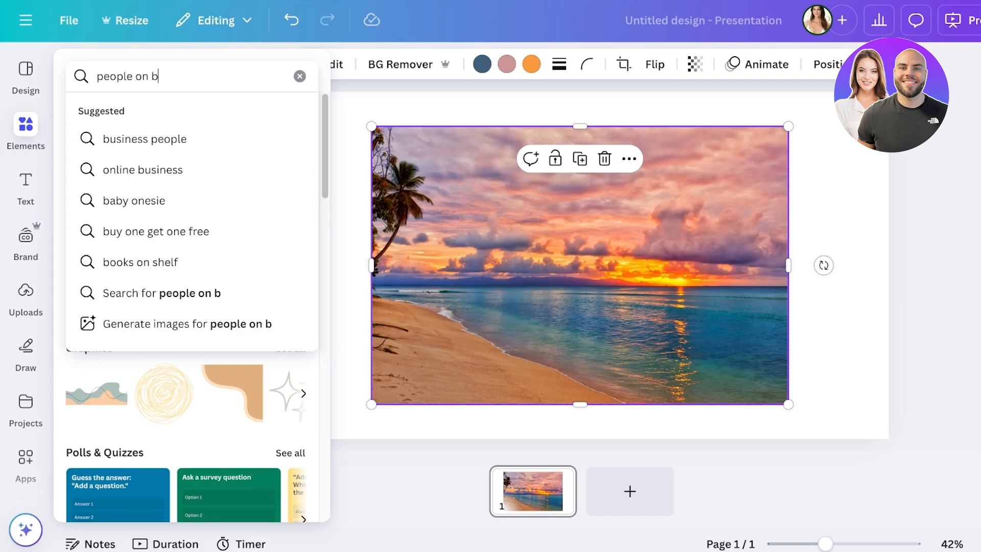
text(each)
key(Return)
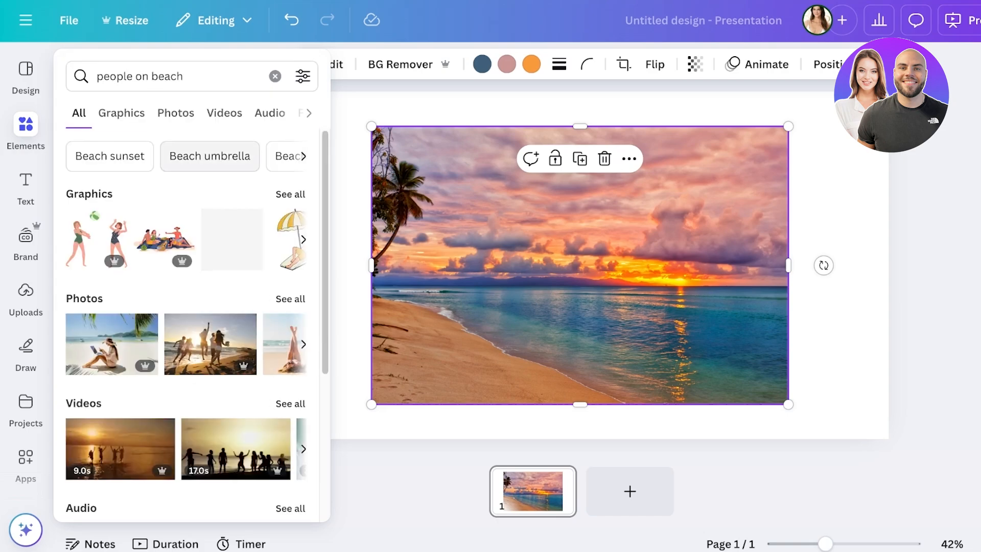
click(176, 113)
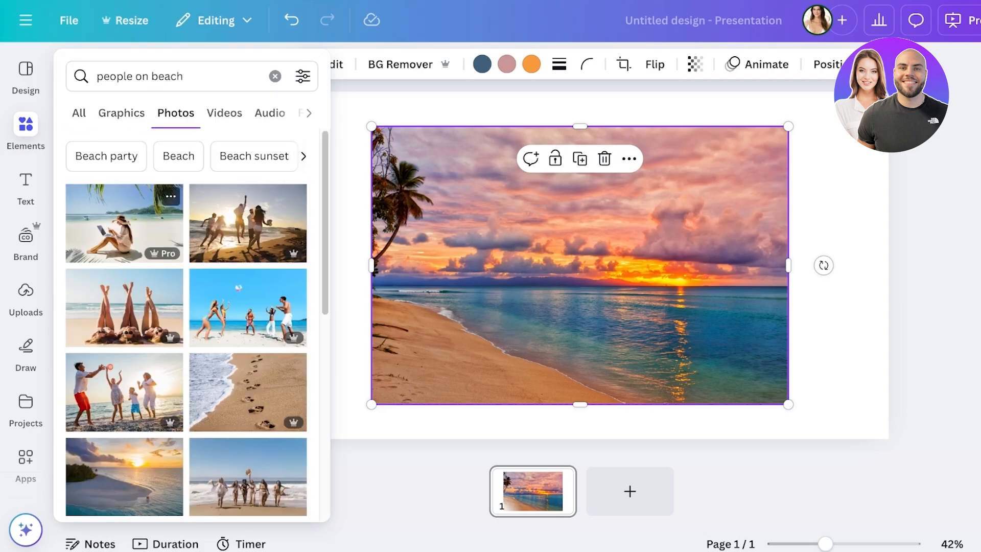
scroll(248, 244, down, 3)
scroll(248, 243, down, 6)
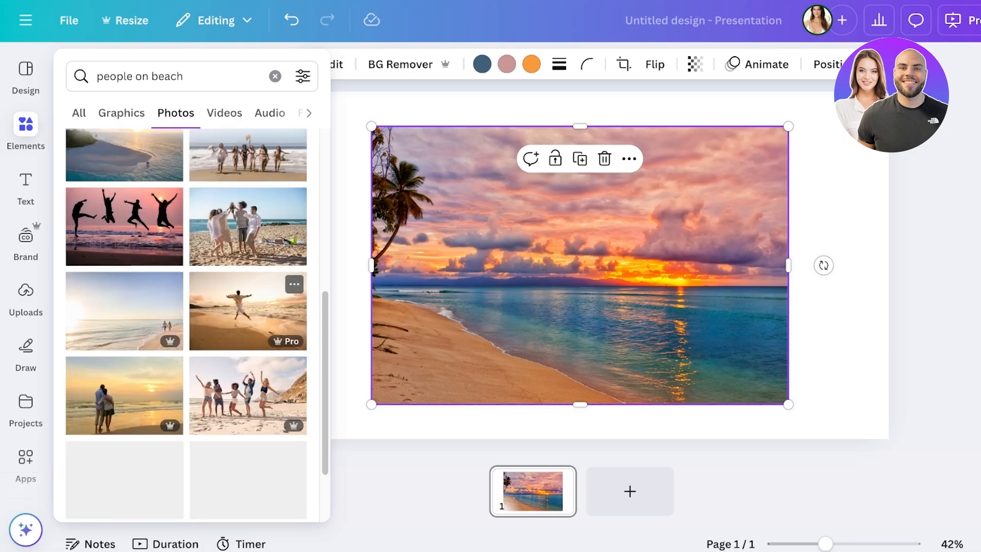
click(142, 295)
- Arrange the people photo on the left half of page 1 and the sunset photo on the right, level with each other, and add a blank second page
drag(584, 291, 479, 286)
drag(735, 265, 844, 235)
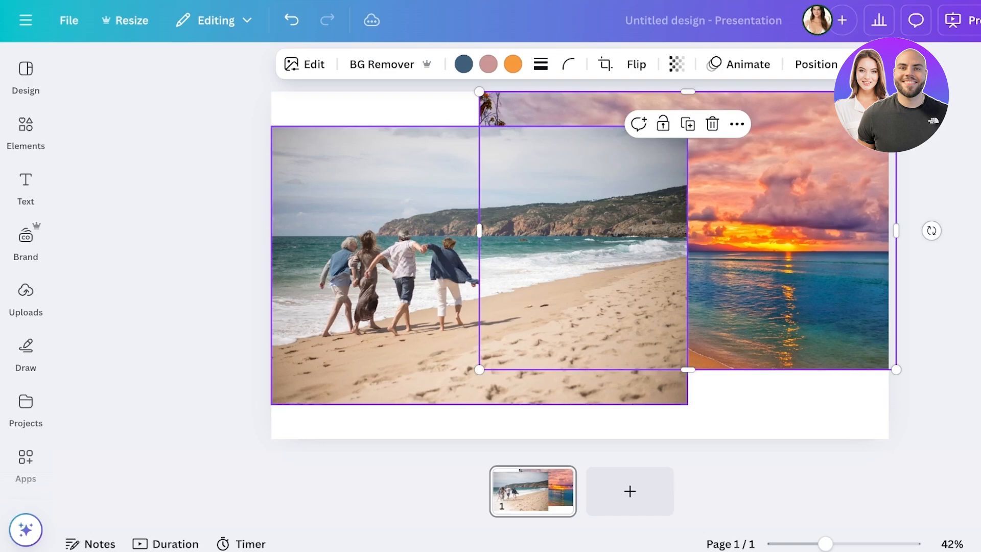
click(630, 490)
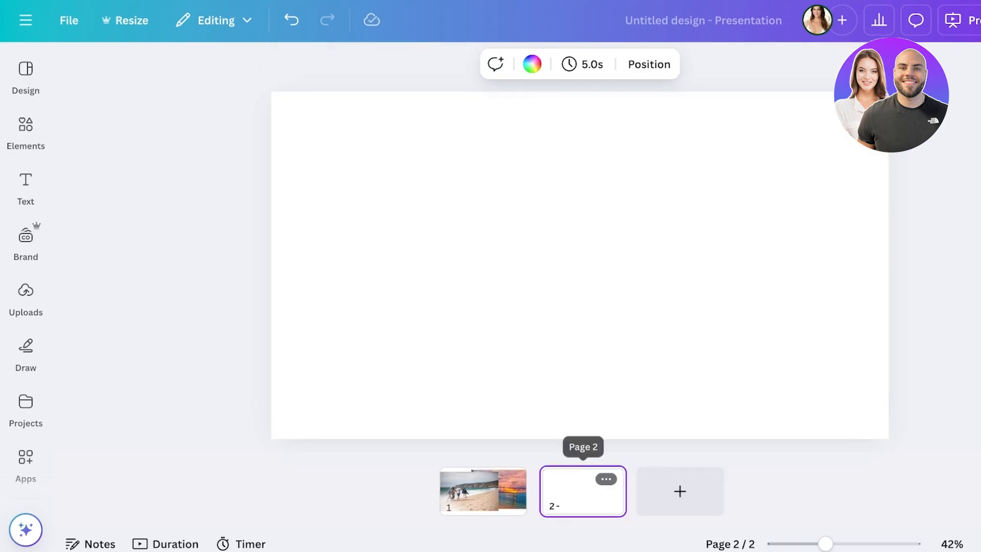
click(483, 491)
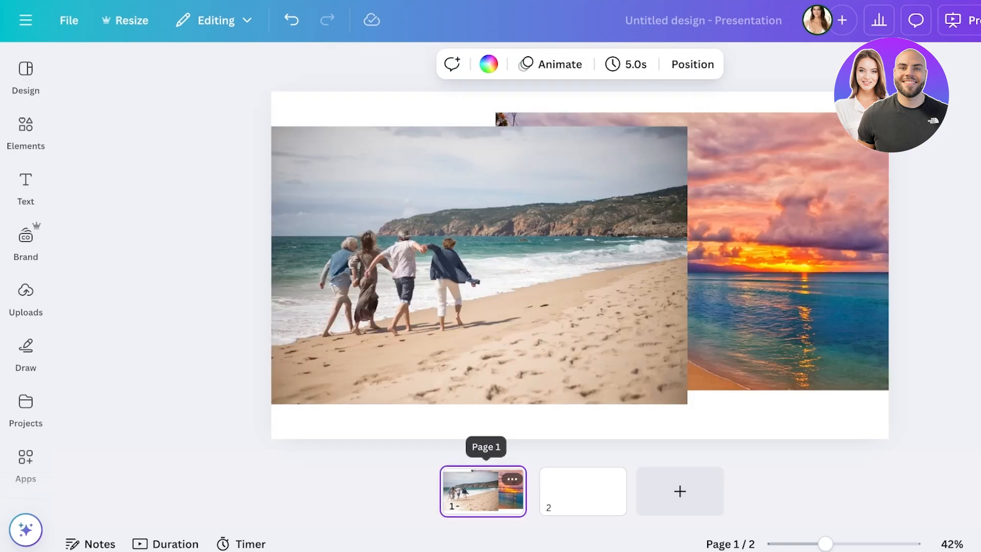
drag(480, 266, 466, 252)
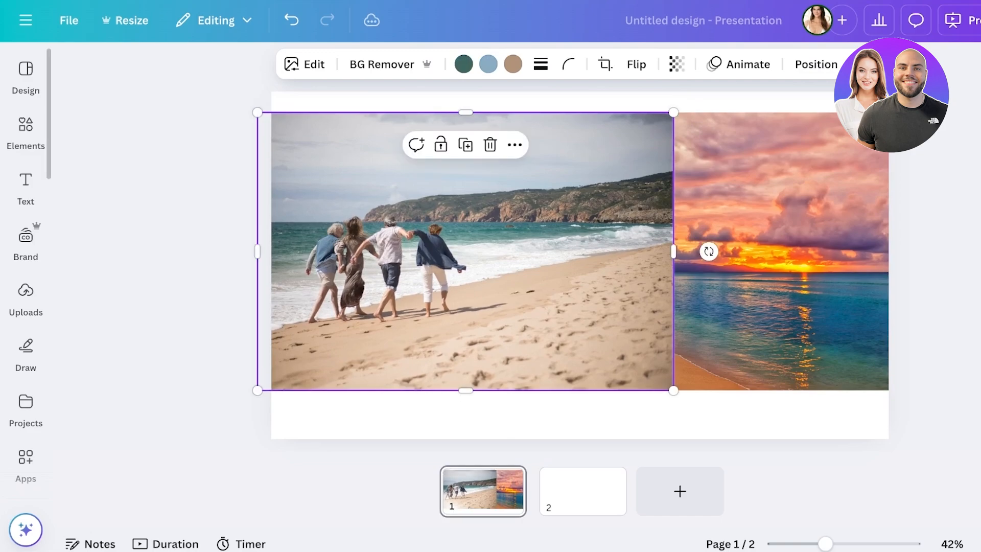
- Find the Easy Reflections app by searching the Canva apps for "reflec" and open it
click(25, 464)
scroll(192, 327, down, 4)
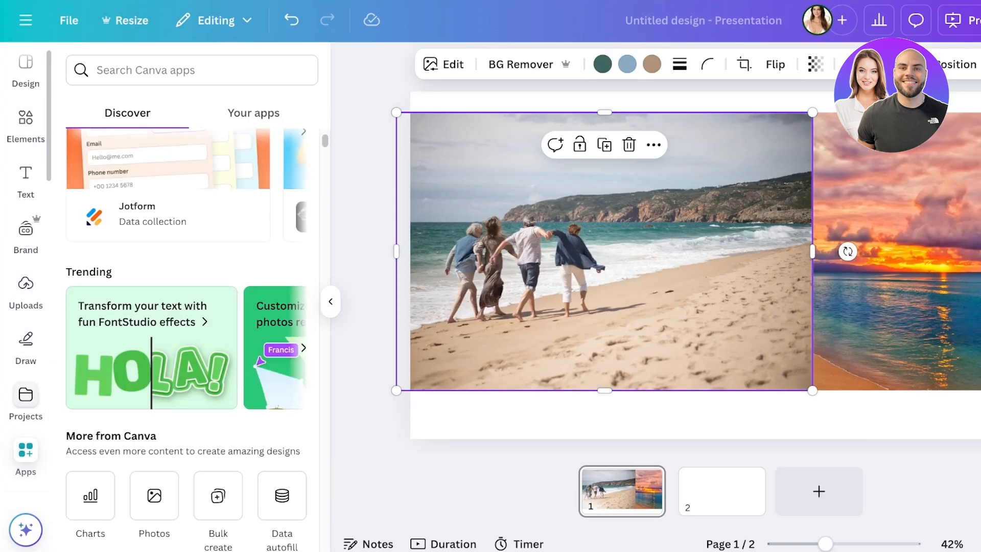
scroll(26, 378, down, 10)
scroll(25, 307, up, 10)
click(192, 70)
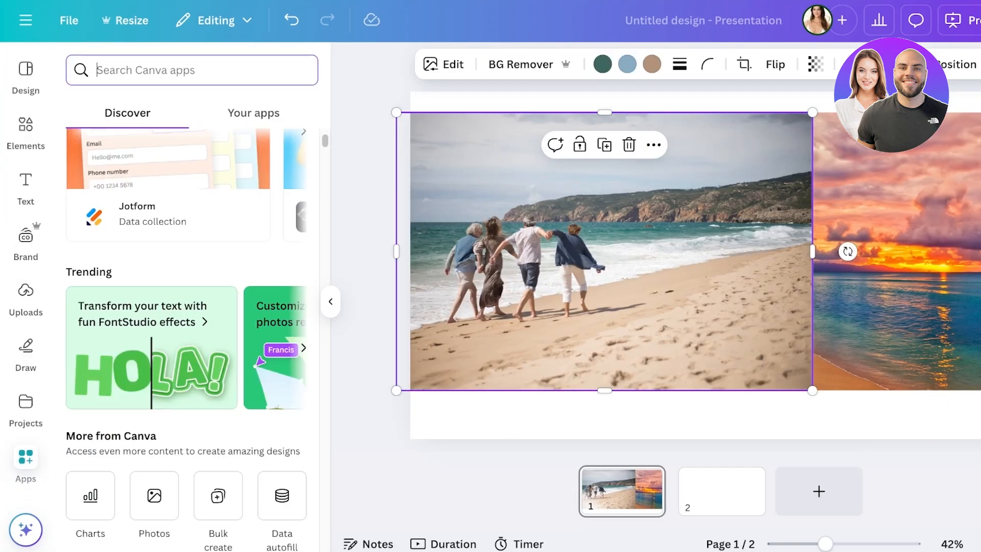
text(reflec)
click(120, 132)
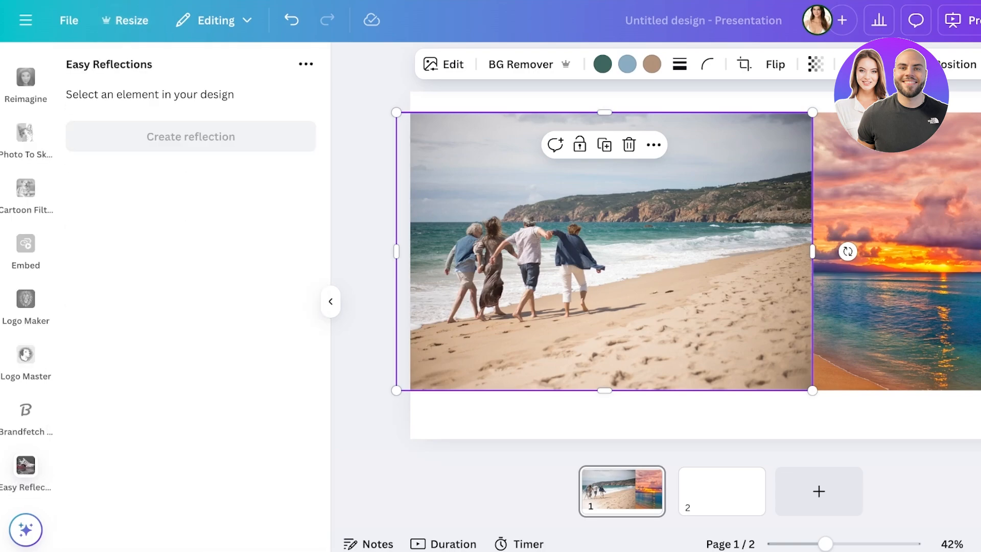
- Add a reflection of the people photo to page 1 with position Left, offset 67 and opacity 100
click(191, 137)
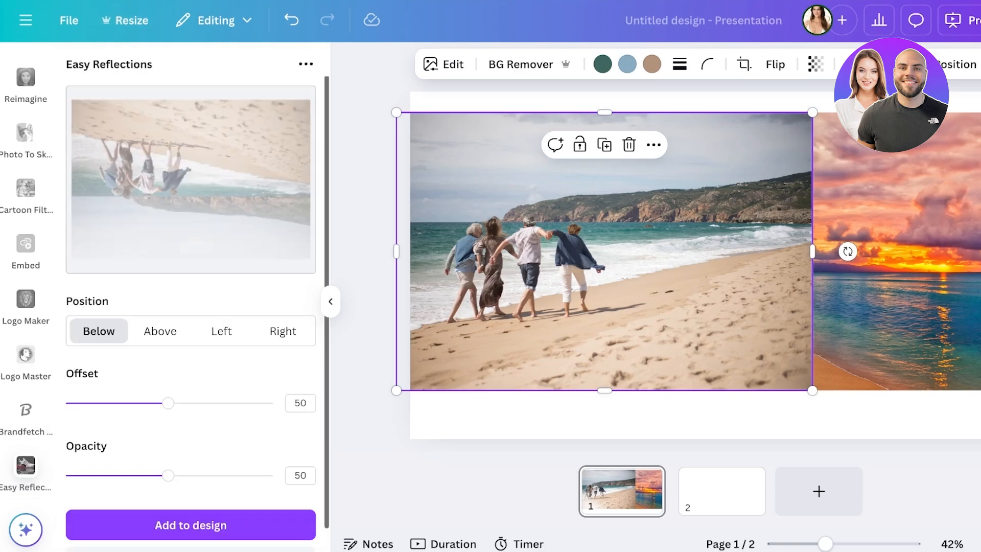
click(283, 331)
click(221, 331)
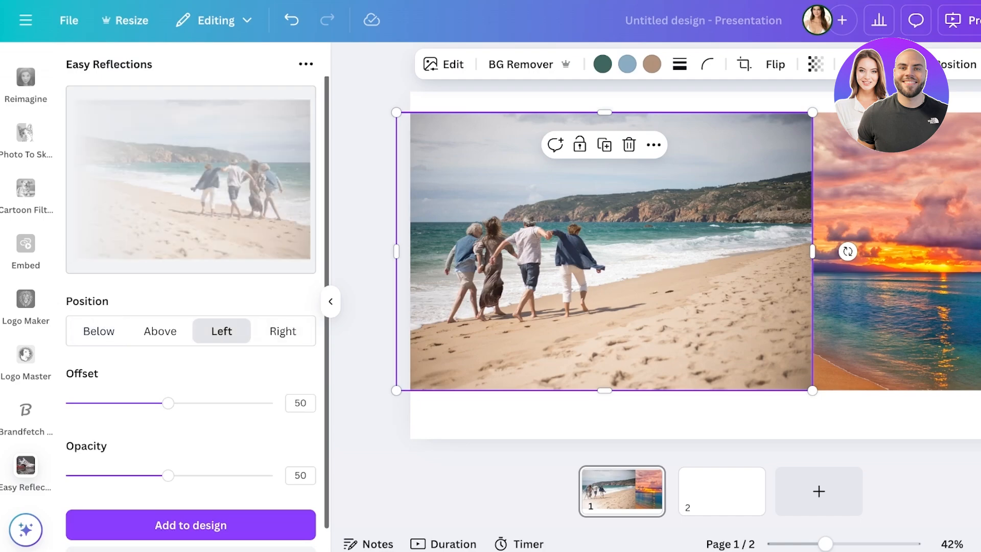
drag(187, 403, 226, 403)
drag(168, 475, 273, 475)
drag(226, 403, 204, 403)
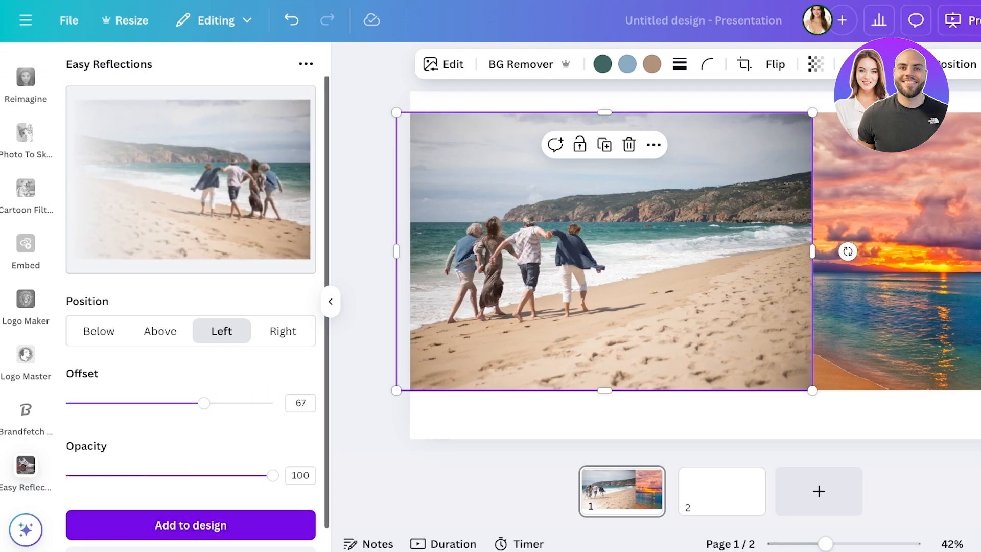
click(190, 524)
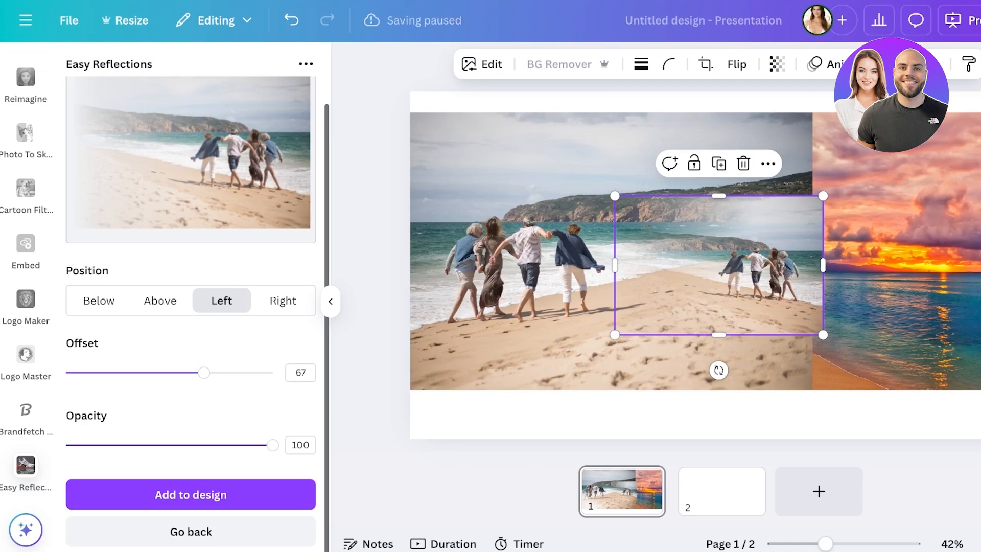
- Move the faded people reflection onto page 2, place it at the upper right, and return to page 1
drag(718, 265, 722, 489)
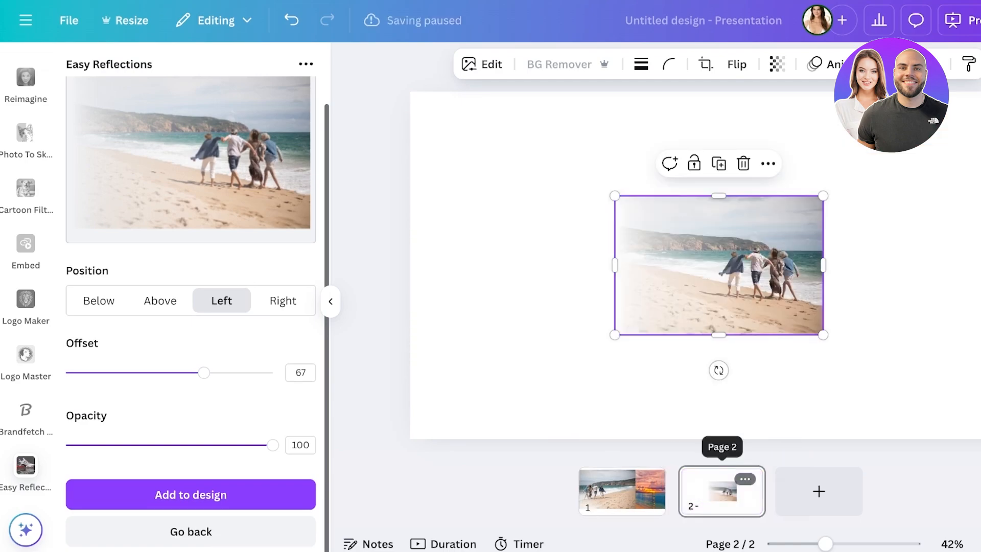
drag(718, 265, 876, 194)
click(621, 491)
- Shift the sunset photo slightly up and left on page 1 and shrink the people photo to uncover more of it
click(858, 276)
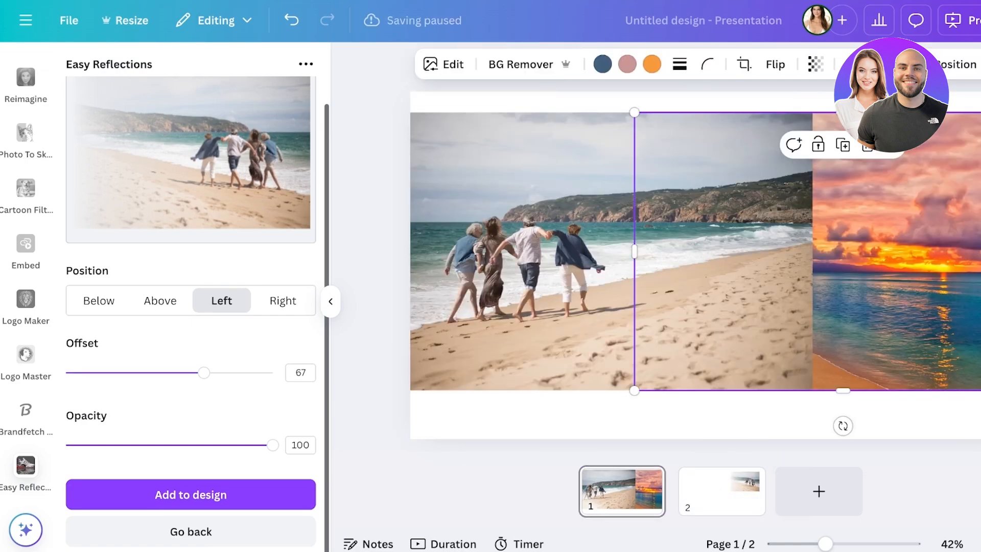
drag(858, 276, 852, 268)
click(715, 286)
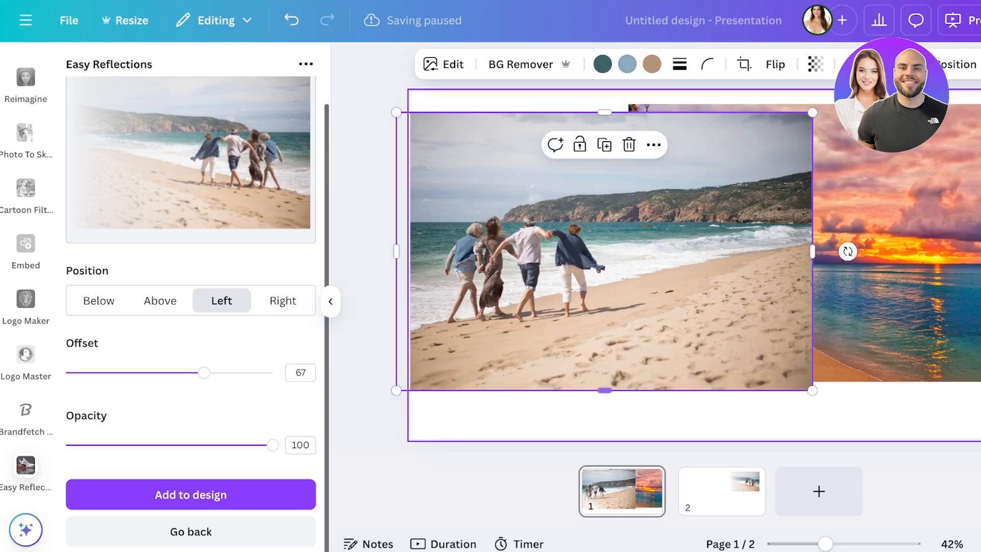
drag(812, 391, 694, 311)
- Start a new Easy Reflections reflection from the sunset photo on page 1
click(761, 306)
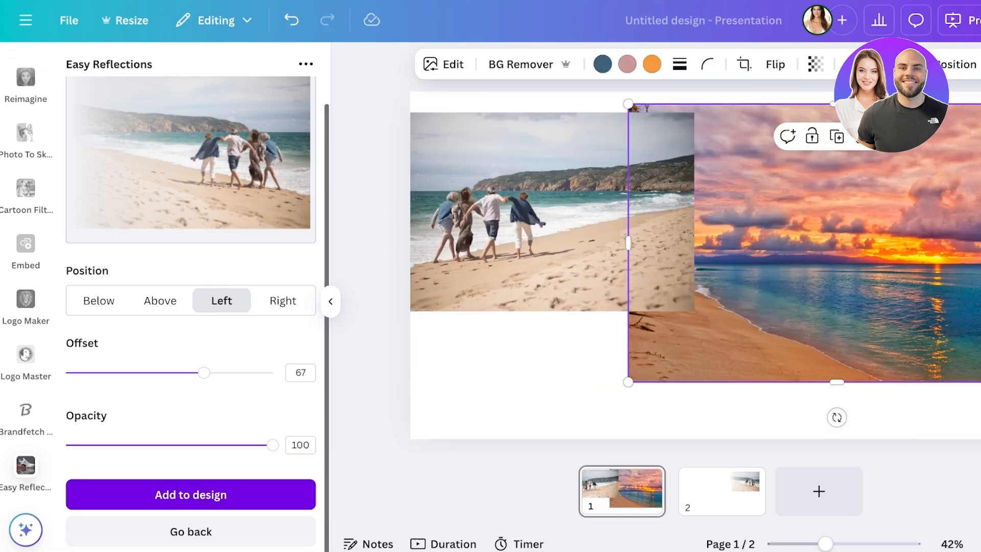
click(191, 531)
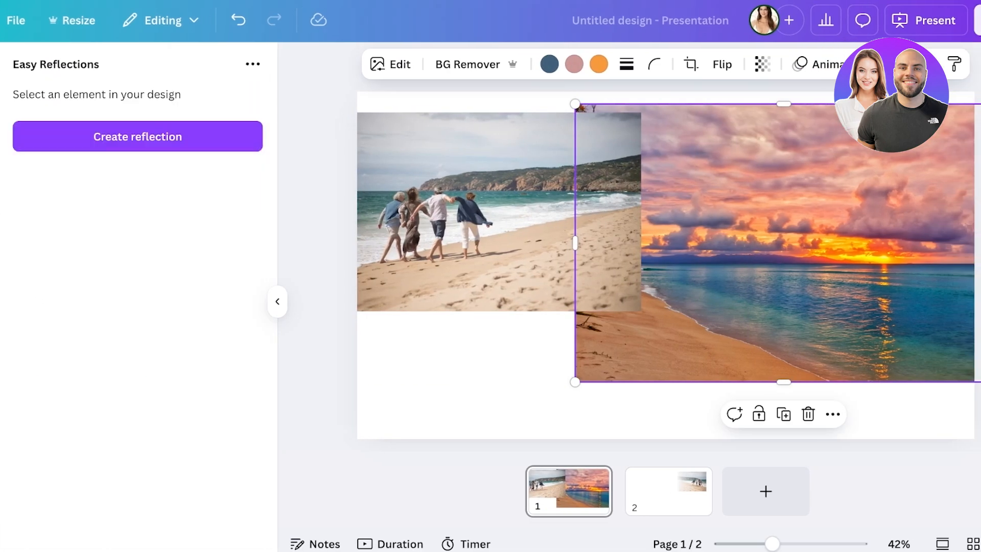
click(168, 136)
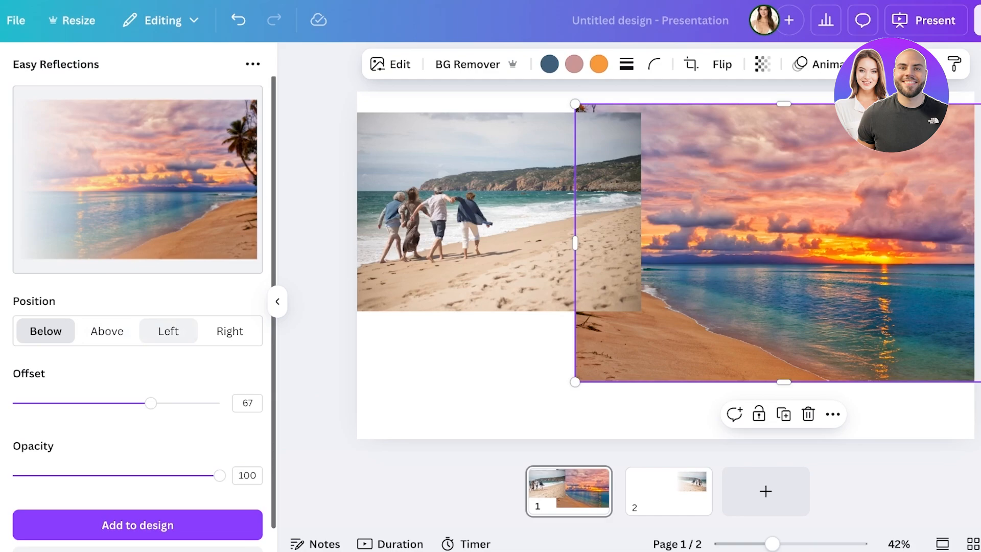
- Try the sunset reflection with position Left, a raised offset and opacity 88
click(168, 330)
click(229, 331)
click(168, 331)
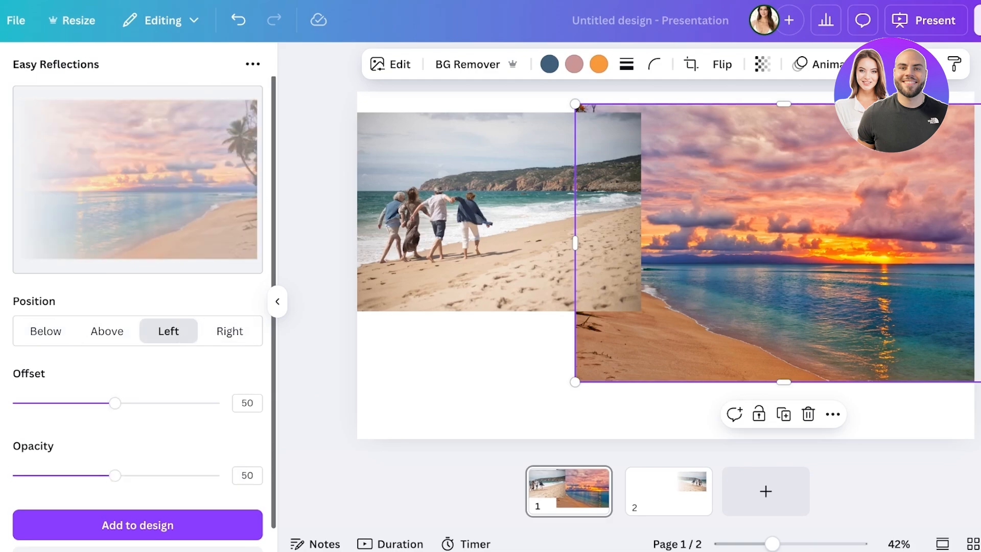
drag(114, 475, 197, 475)
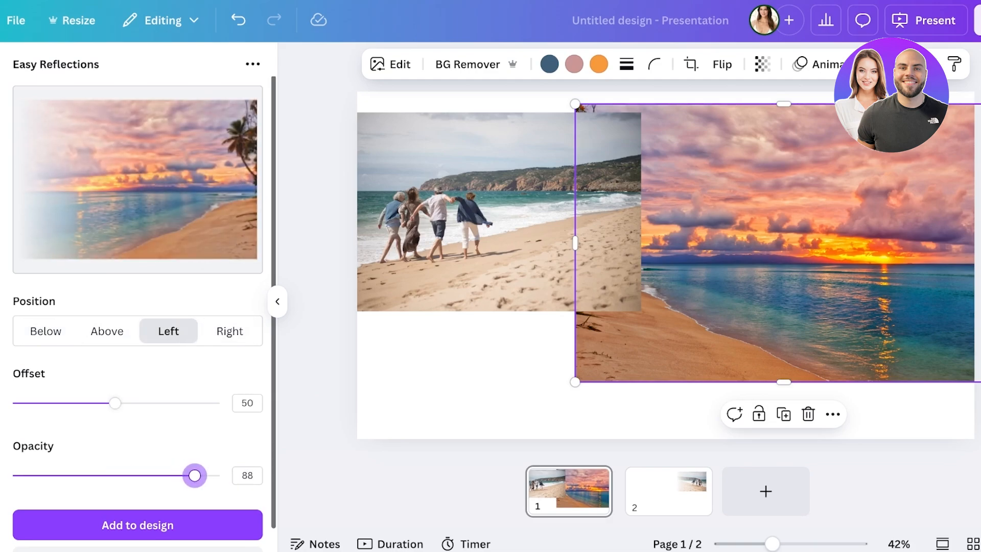
drag(115, 402, 157, 403)
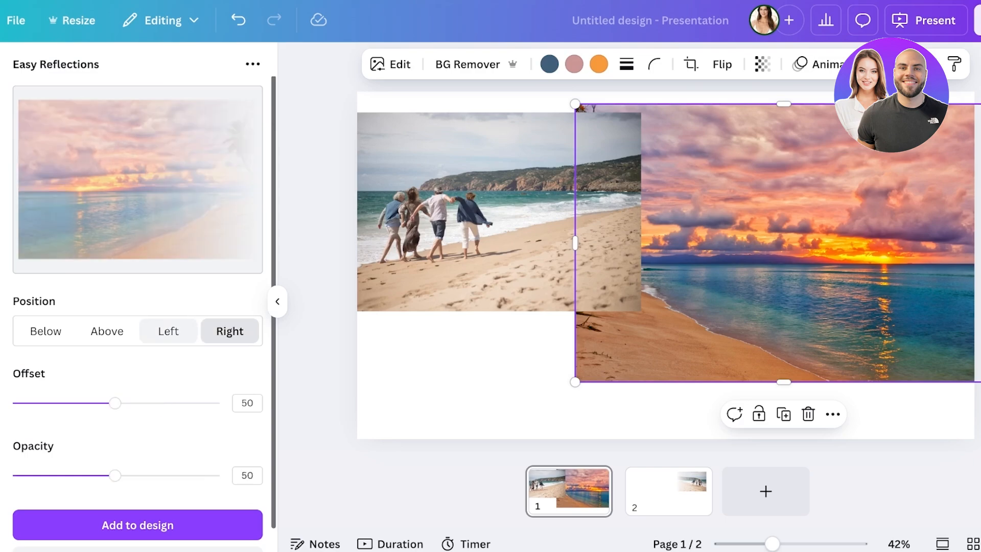
- Add the sunset reflection to page 2 with position Right, offset 52 and opacity 75
drag(113, 403, 138, 403)
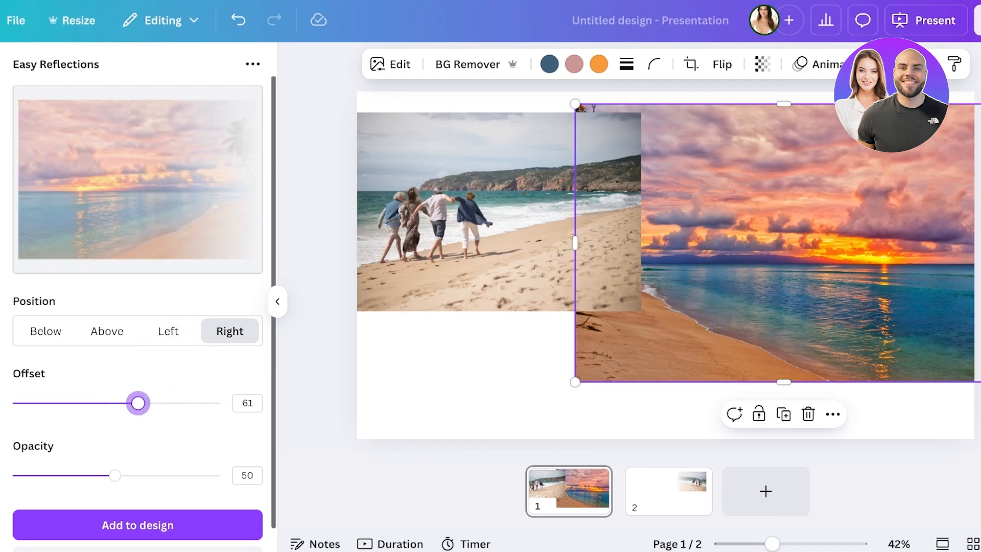
drag(115, 475, 167, 475)
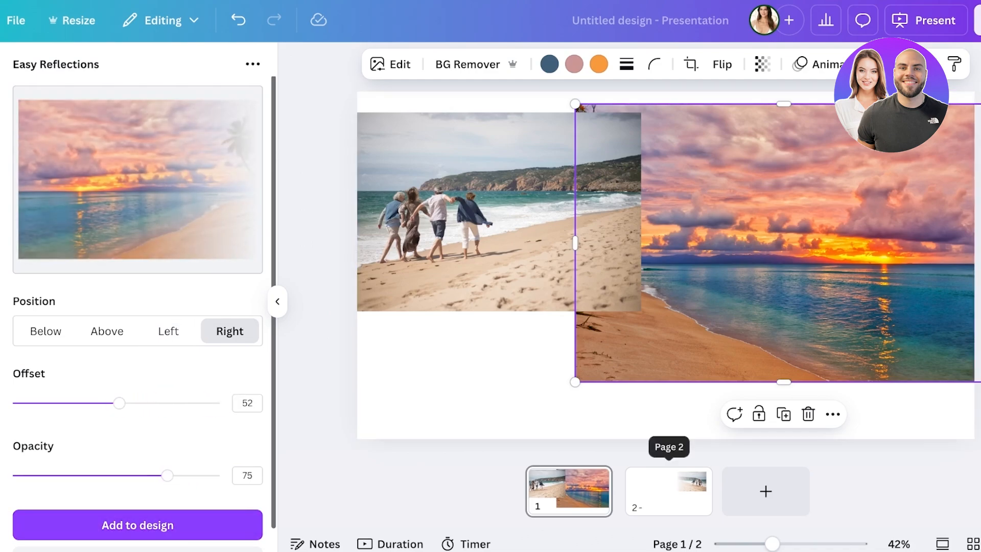
click(668, 482)
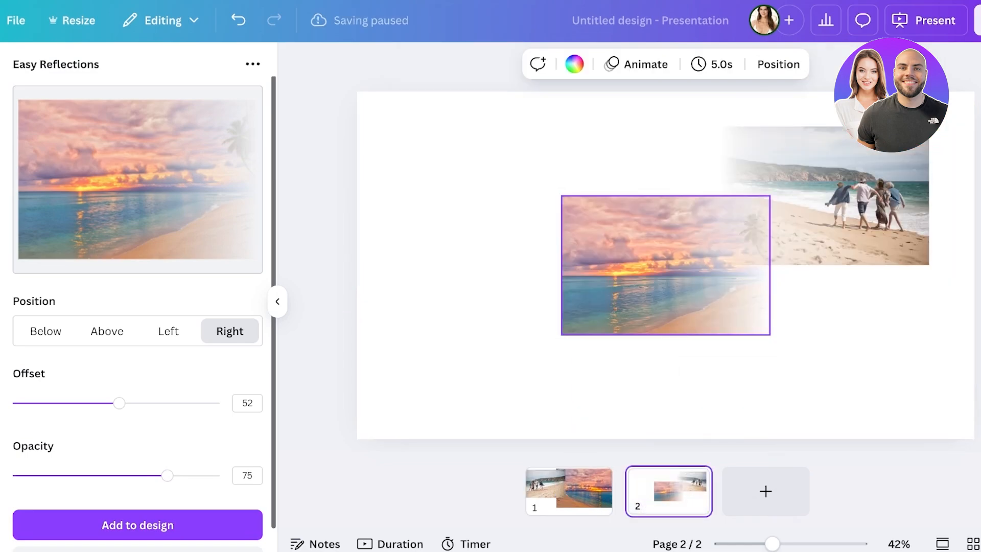
- Enlarge the sunset reflection from page 2's top-left corner and the people reflection on the right so the two overlap
drag(664, 271, 451, 167)
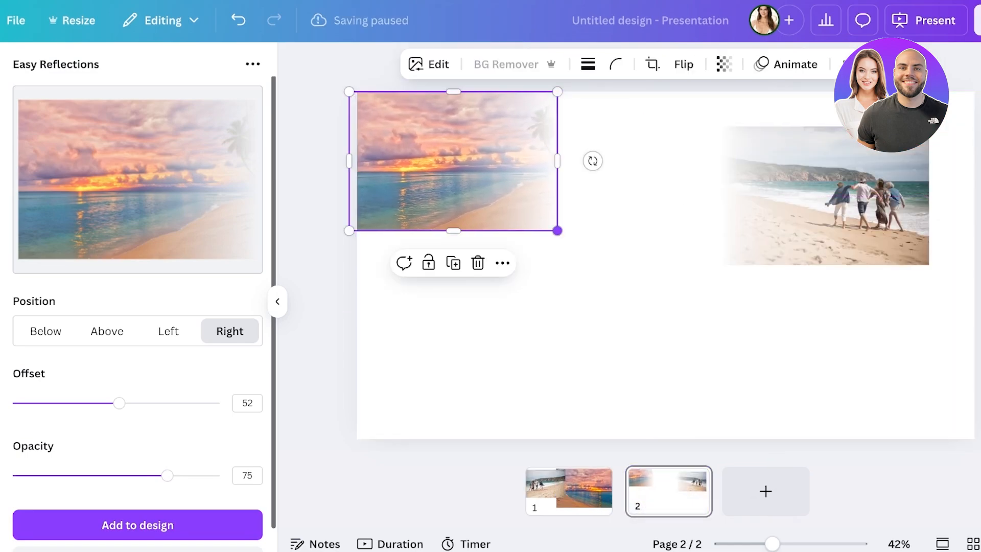
drag(557, 230, 807, 397)
click(837, 217)
drag(720, 265, 689, 285)
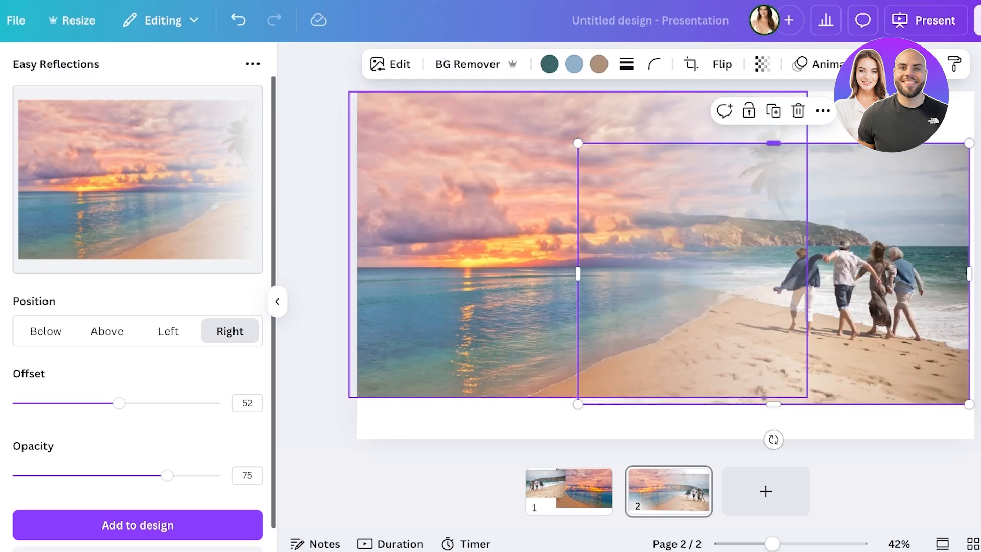
drag(774, 143, 773, 83)
key(Escape)
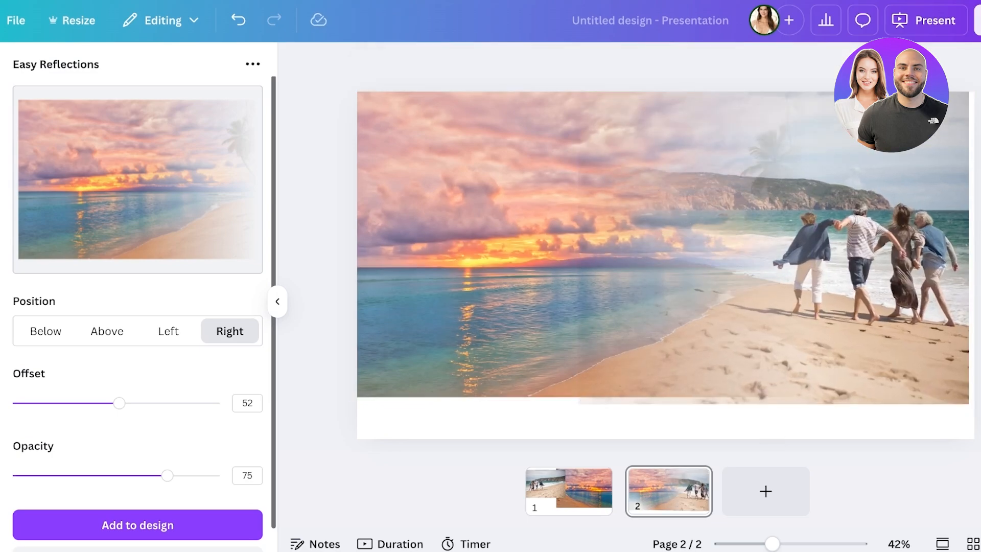
- Align the people reflection with the page's right edge and the sunset's lower edge, and enlarge both reflections together
mouse_move(812, 250)
mouse_down()
mouse_move(805, 255)
mouse_move(817, 243)
mouse_up()
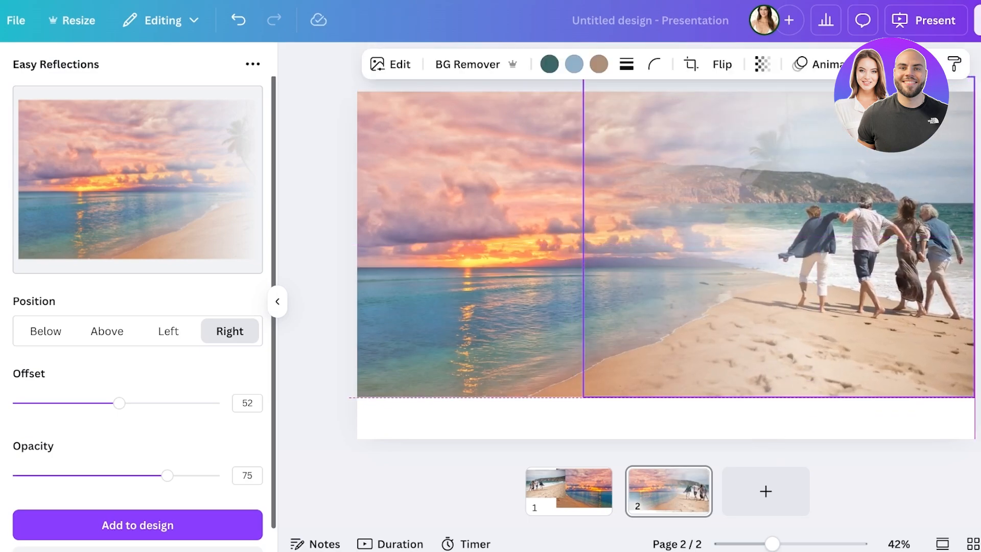
click(978, 90)
drag(978, 91, 323, 410)
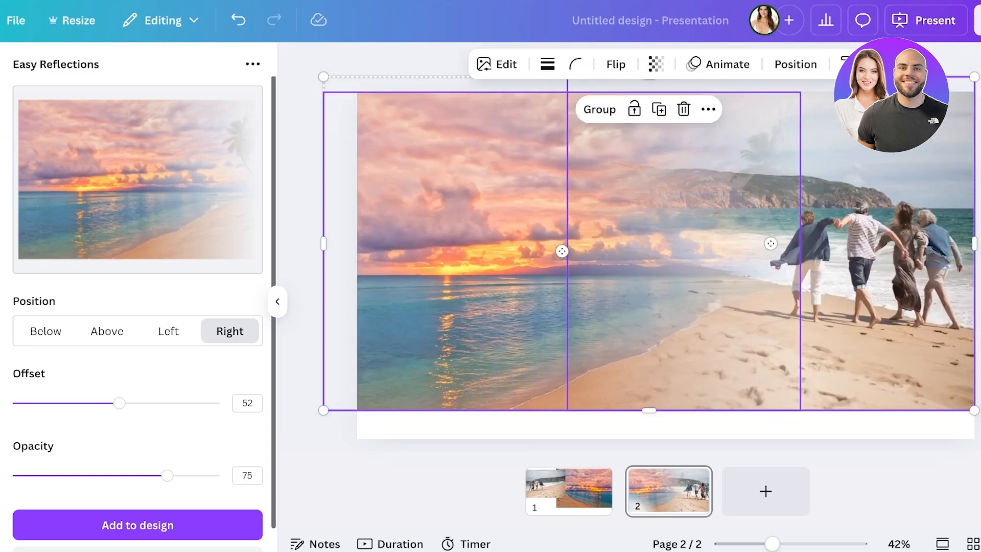
key(Escape)
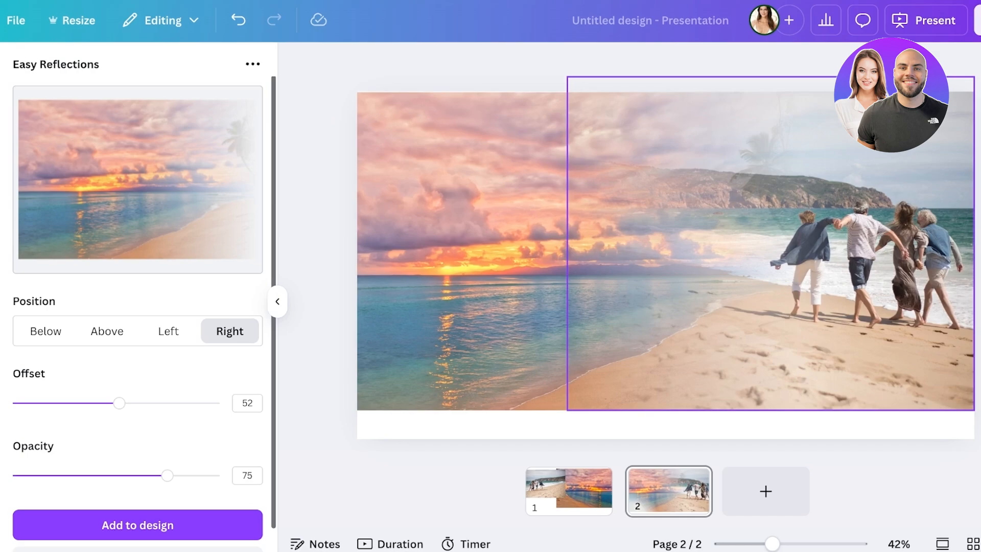
- Start a new Easy Reflections reflection from the people picture on page 2
click(490, 255)
click(868, 266)
scroll(138, 311, down, 1)
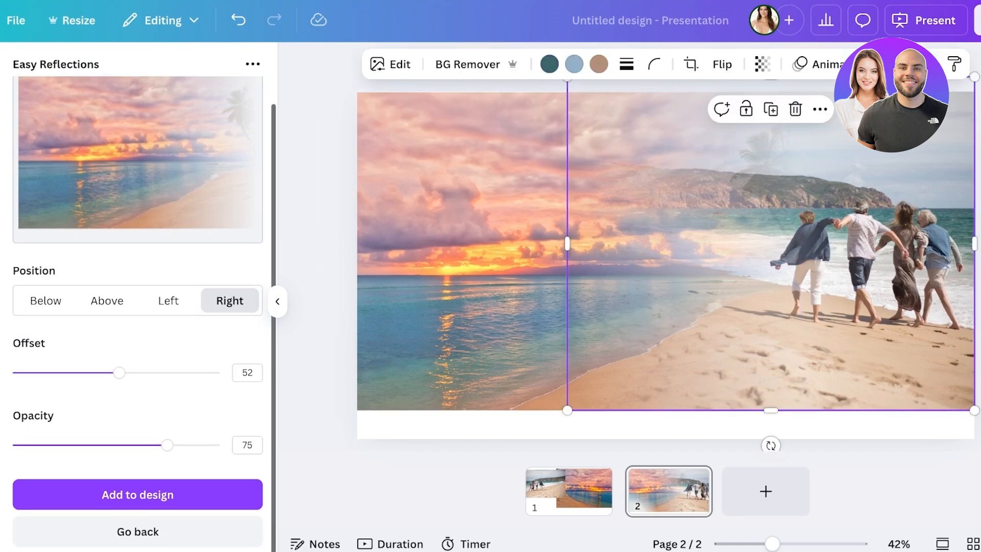
click(138, 532)
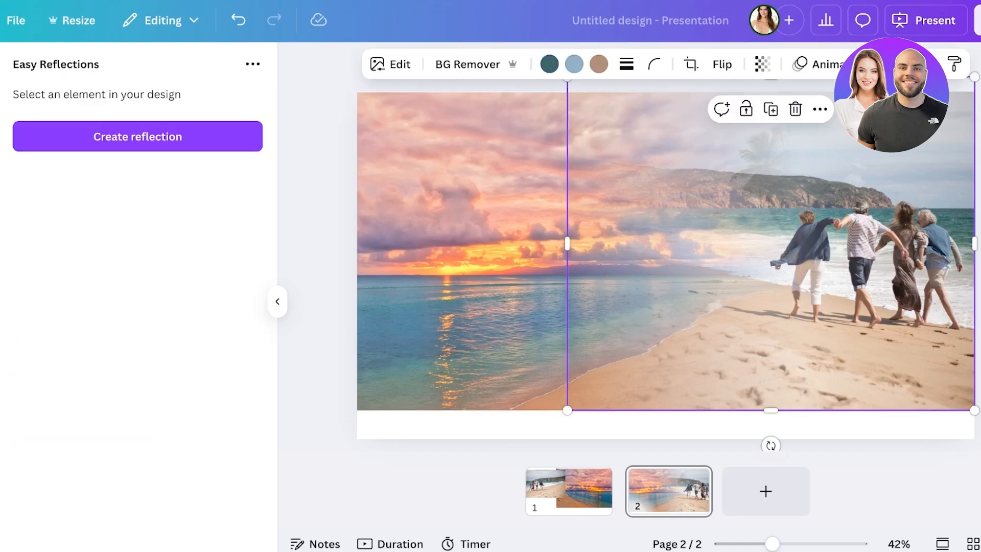
click(135, 136)
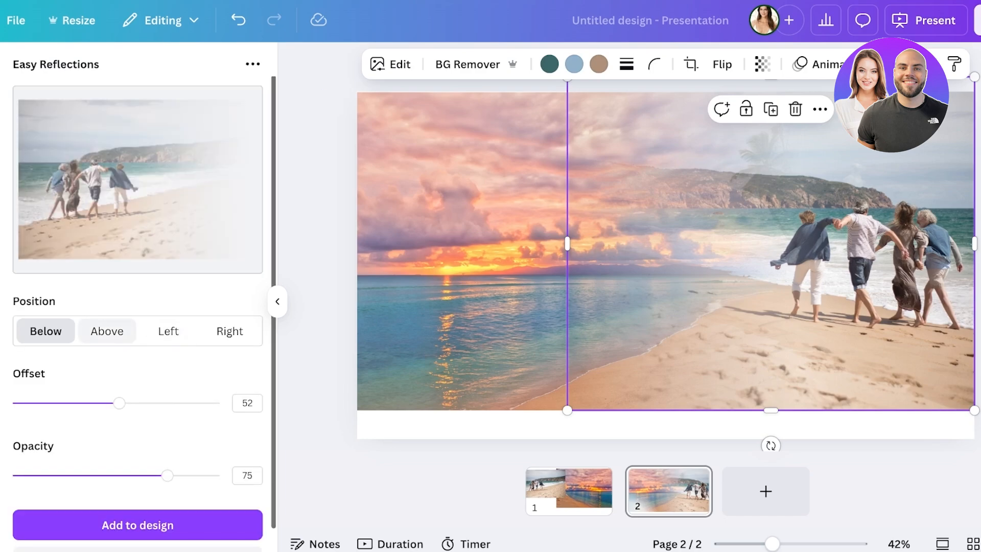
- Compare the Below, Above, Left and Right positions in the people reflection's preview
click(107, 331)
click(45, 331)
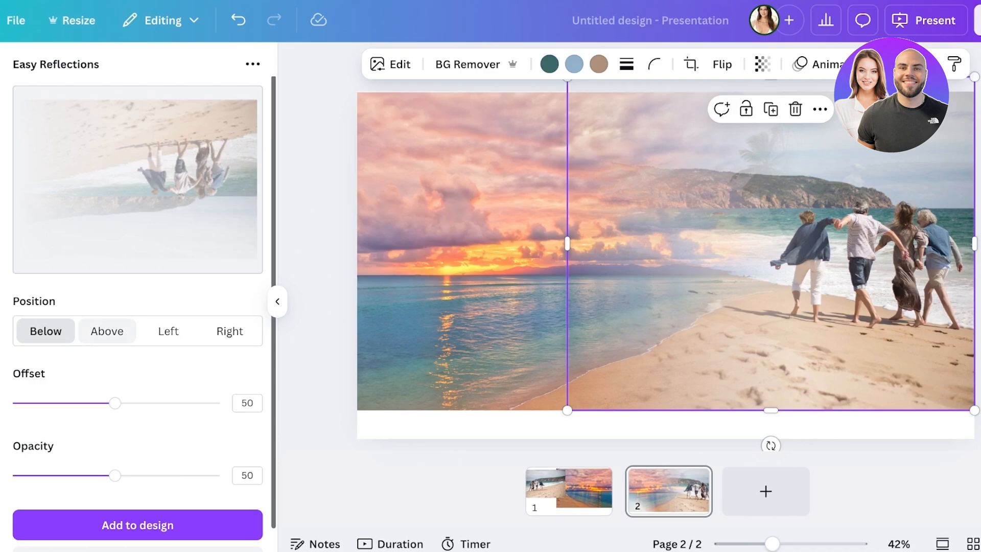
click(107, 331)
click(168, 330)
click(229, 331)
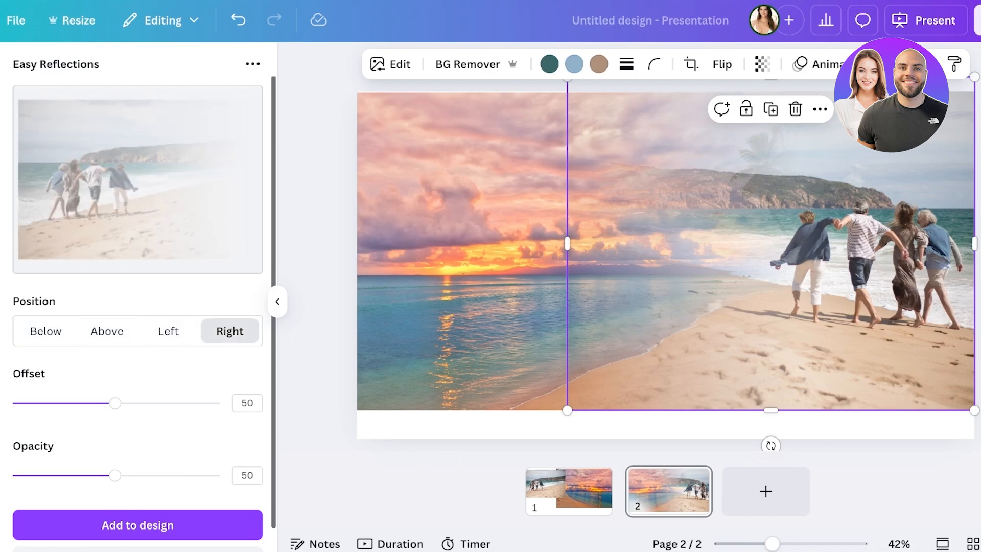
click(46, 331)
click(107, 331)
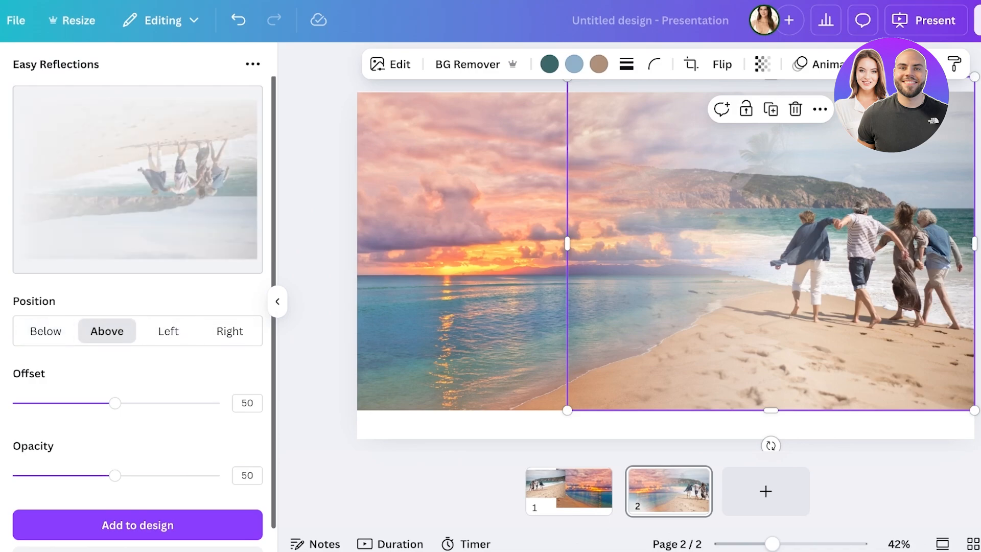
- Add the people reflection to page 2 with position Below, offset 41 and opacity 100
click(46, 330)
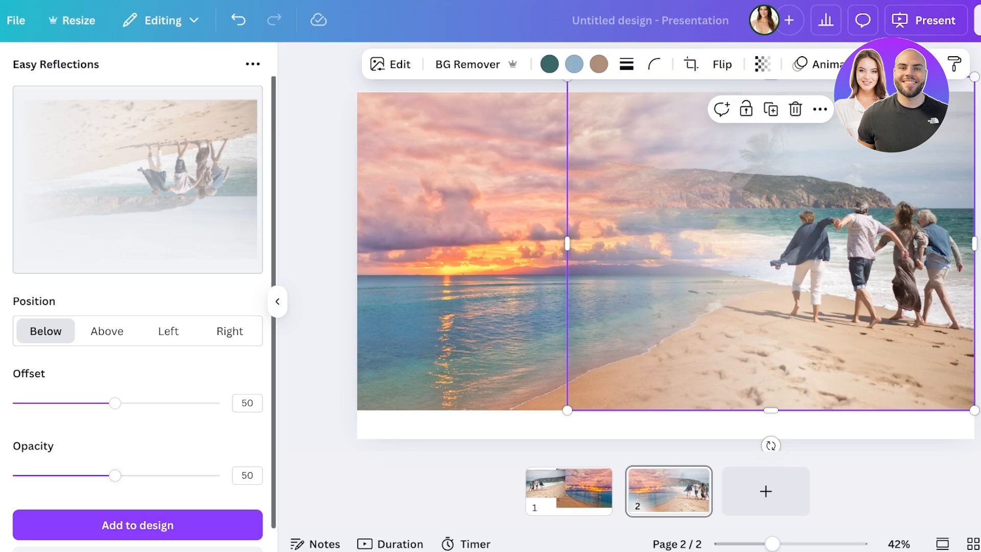
drag(115, 475, 220, 475)
mouse_move(115, 402)
mouse_down()
mouse_move(219, 403)
mouse_move(96, 403)
mouse_up()
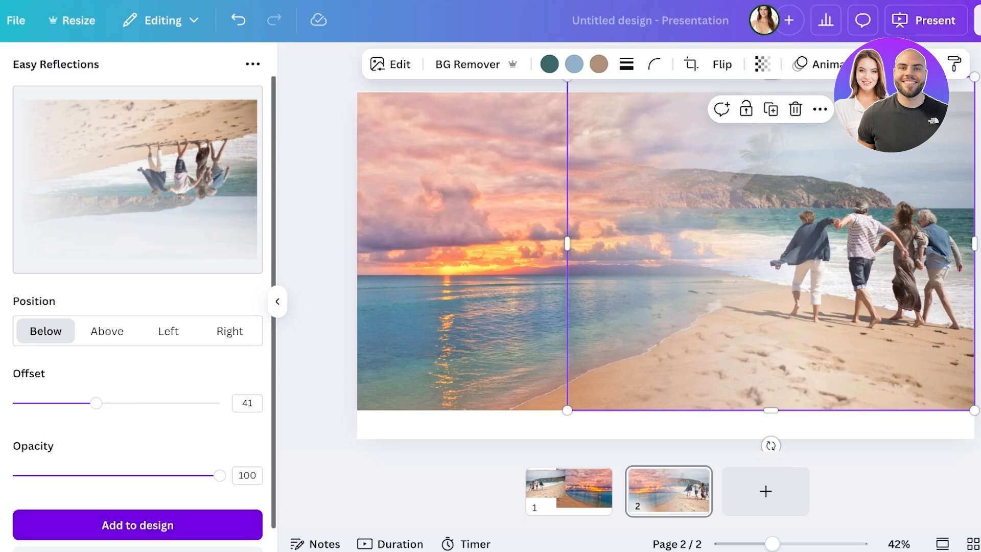
click(137, 524)
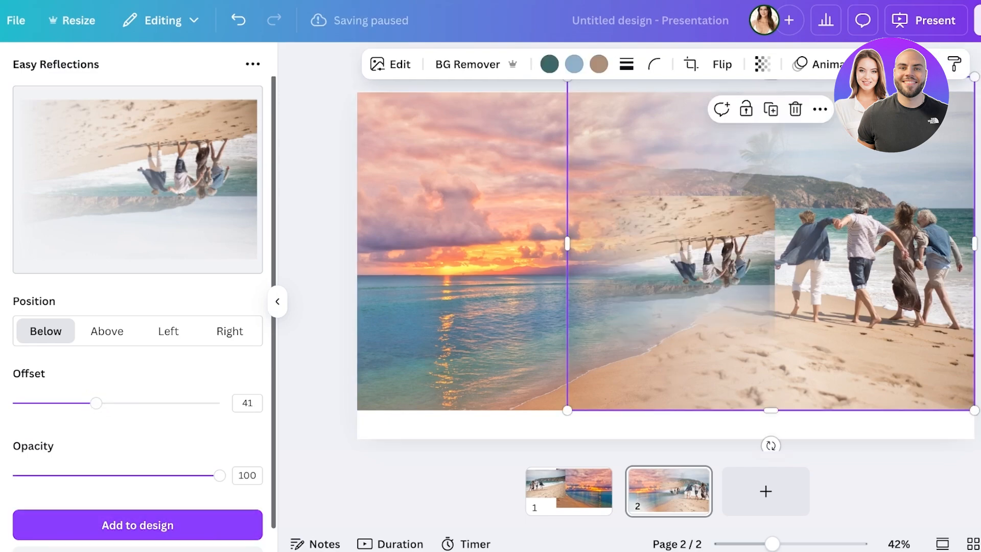
- Replace the large people picture on page 2 with the new reflection and flip it vertically
key(Delete)
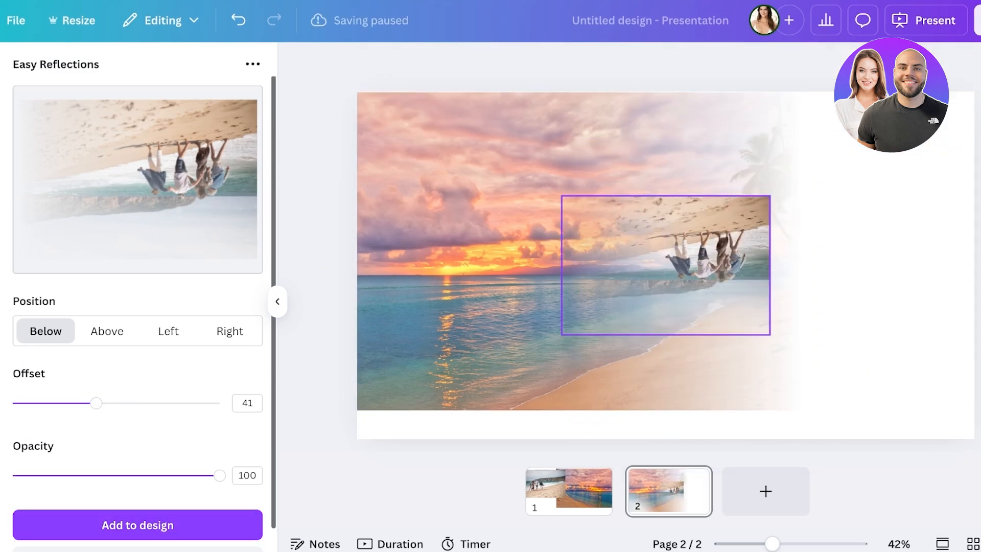
drag(665, 265, 800, 252)
click(684, 64)
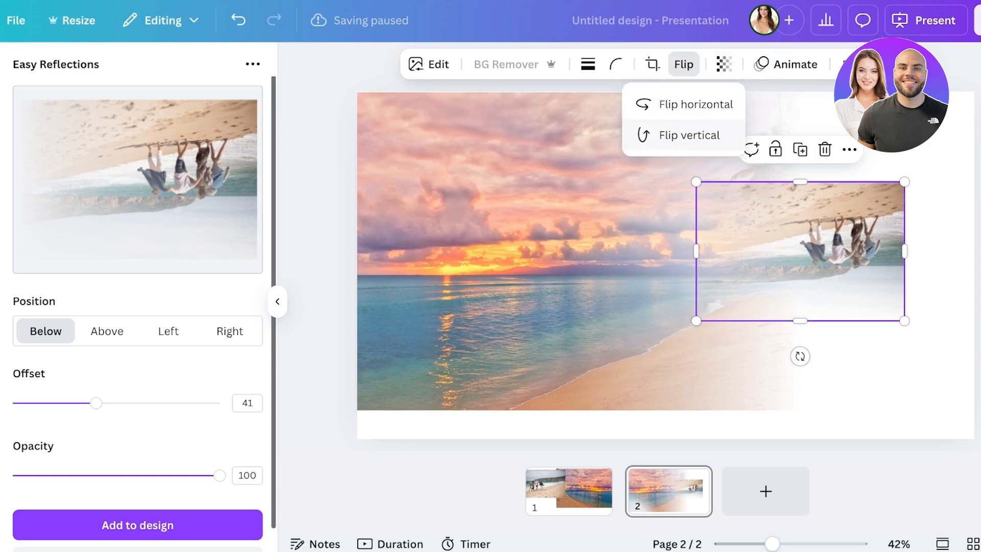
click(689, 134)
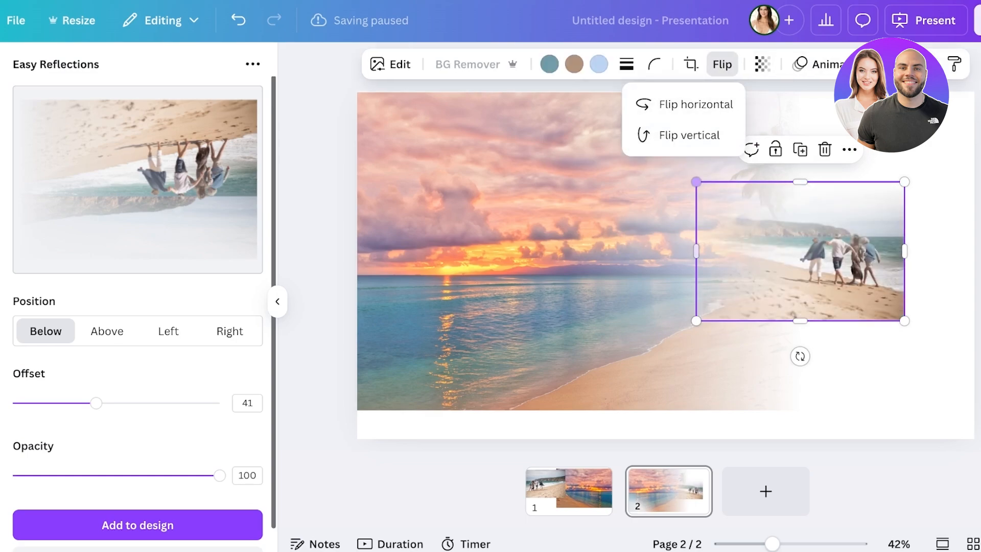
- Enlarge the flipped people reflection over the right part of page 2, level with the sunset's lower edge, and deselect it
drag(696, 182, 487, 43)
drag(684, 200, 759, 288)
drag(561, 131, 487, 82)
click(320, 153)
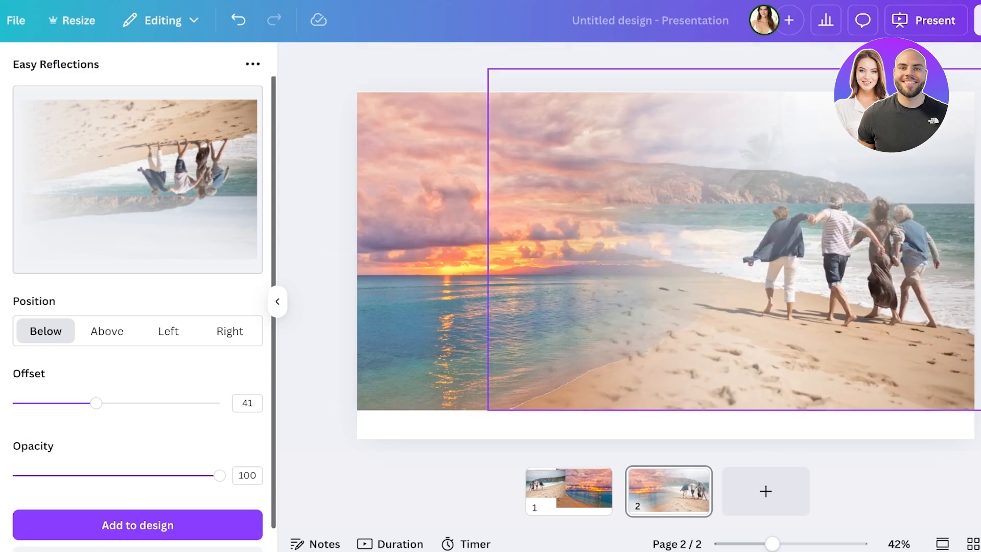